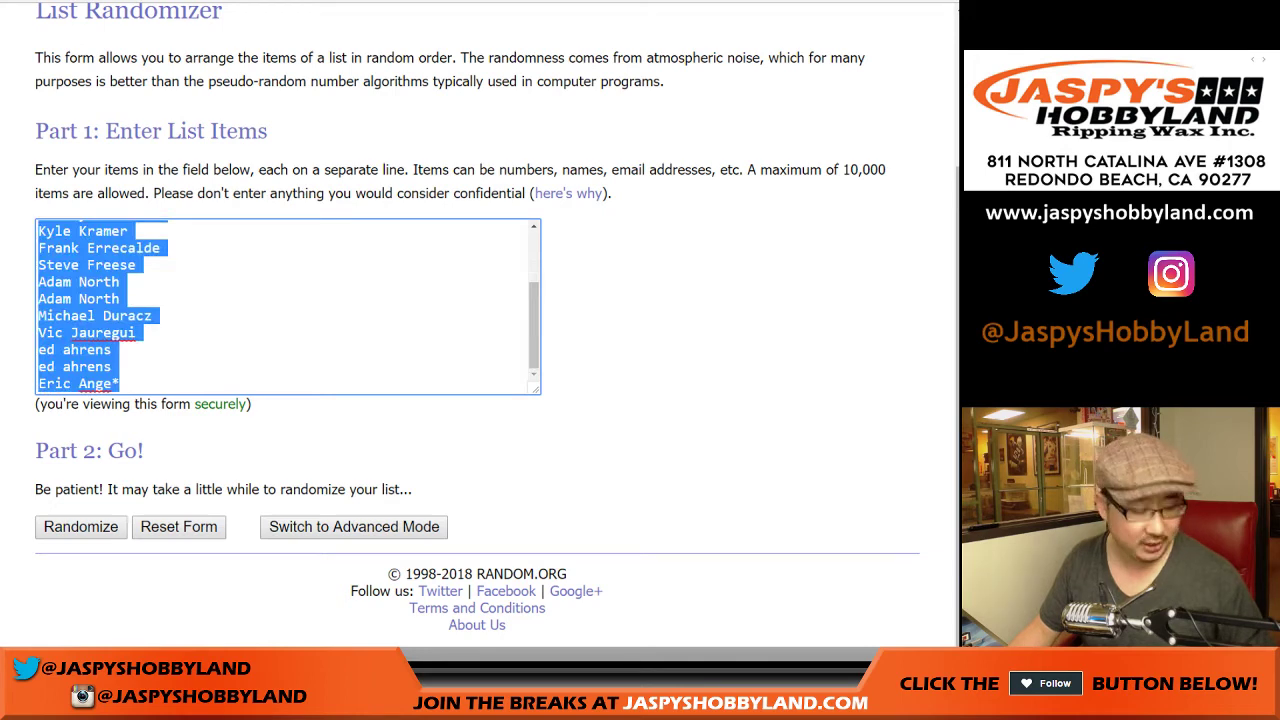
Step: Tidy the name list in the List Randomizer box and check its final entry
{"action": "key", "text": "Right"}
{"action": "key", "text": "Return"}
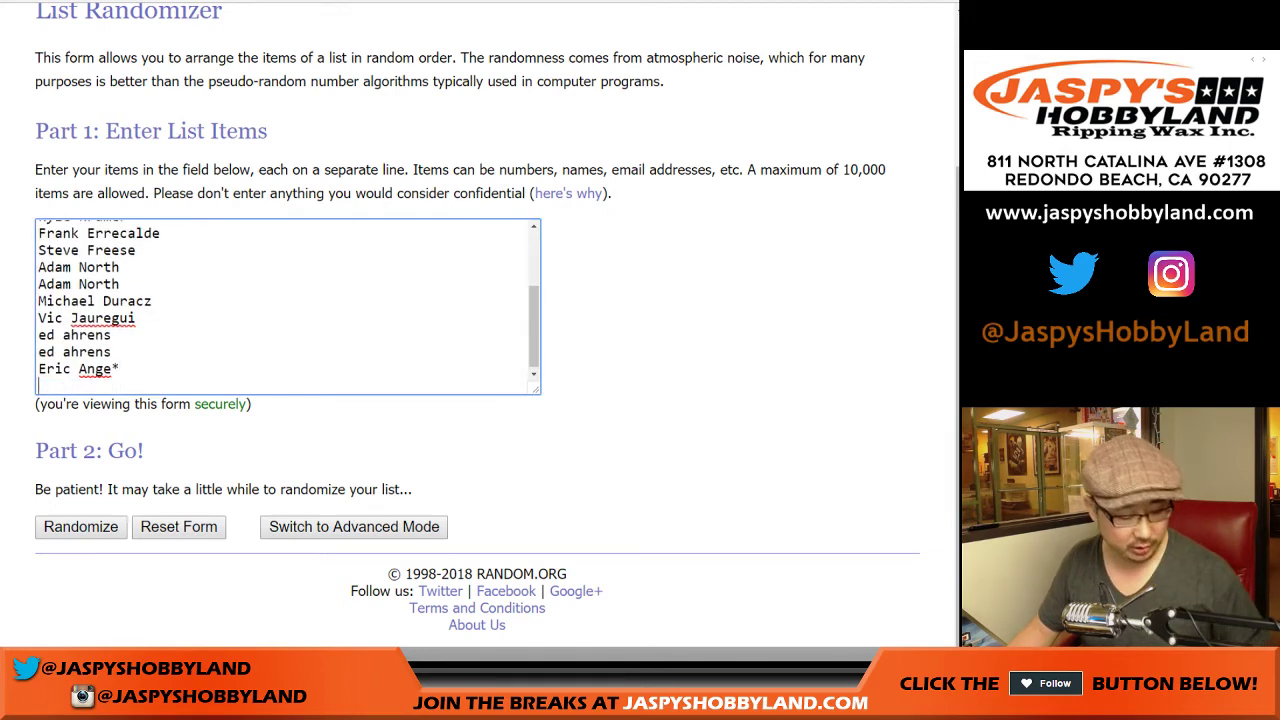
{"action": "key", "text": "BackSpace"}
{"action": "left_click_drag", "start_coordinate": [537, 389], "coordinate": [523, 640]}
{"action": "scroll", "coordinate": [523, 390], "scroll_direction": "down", "scroll_amount": 3}
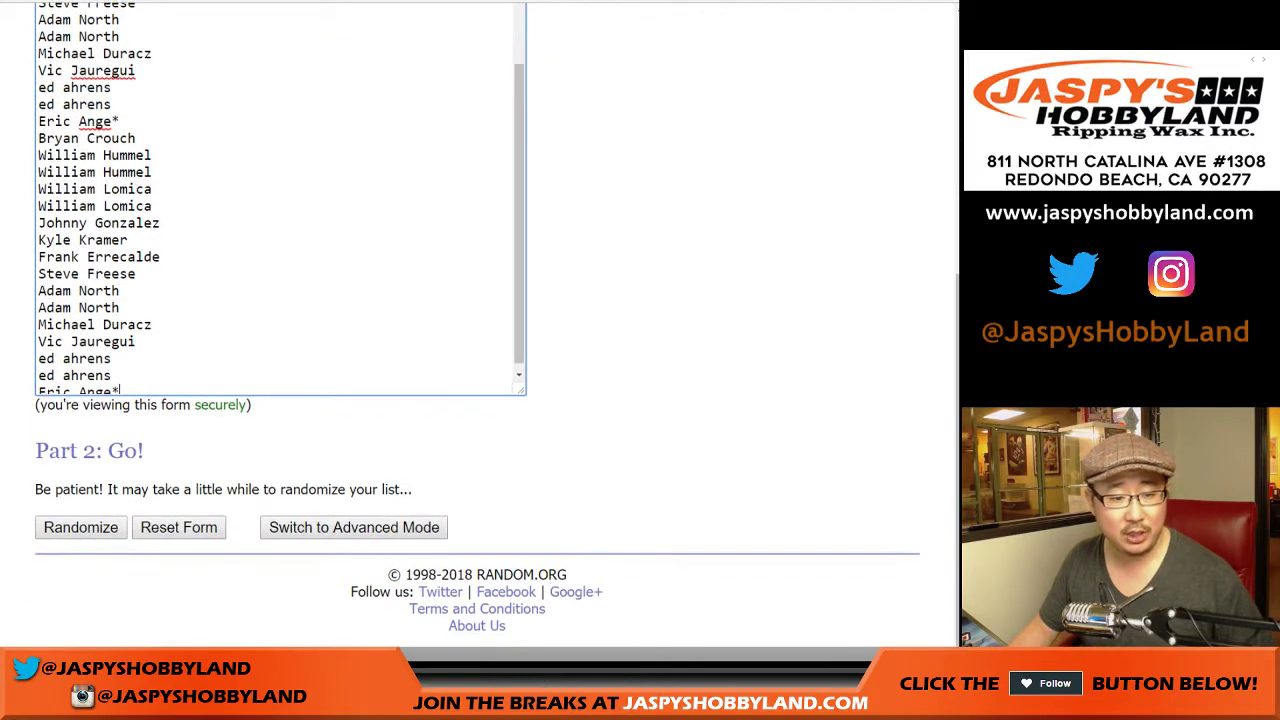
{"action": "left_click", "coordinate": [123, 121]}
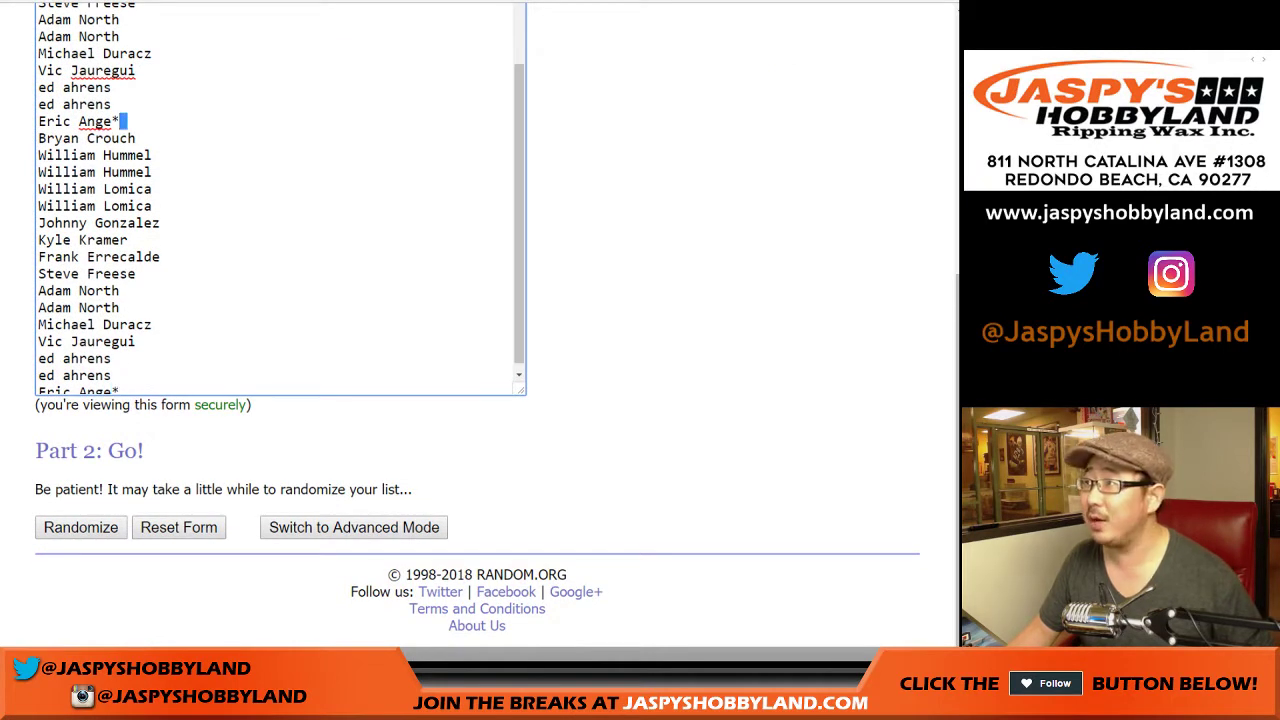
{"action": "scroll", "coordinate": [280, 200], "scroll_direction": "down", "scroll_amount": 5}
{"action": "scroll", "coordinate": [280, 300], "scroll_direction": "up", "scroll_amount": 2}
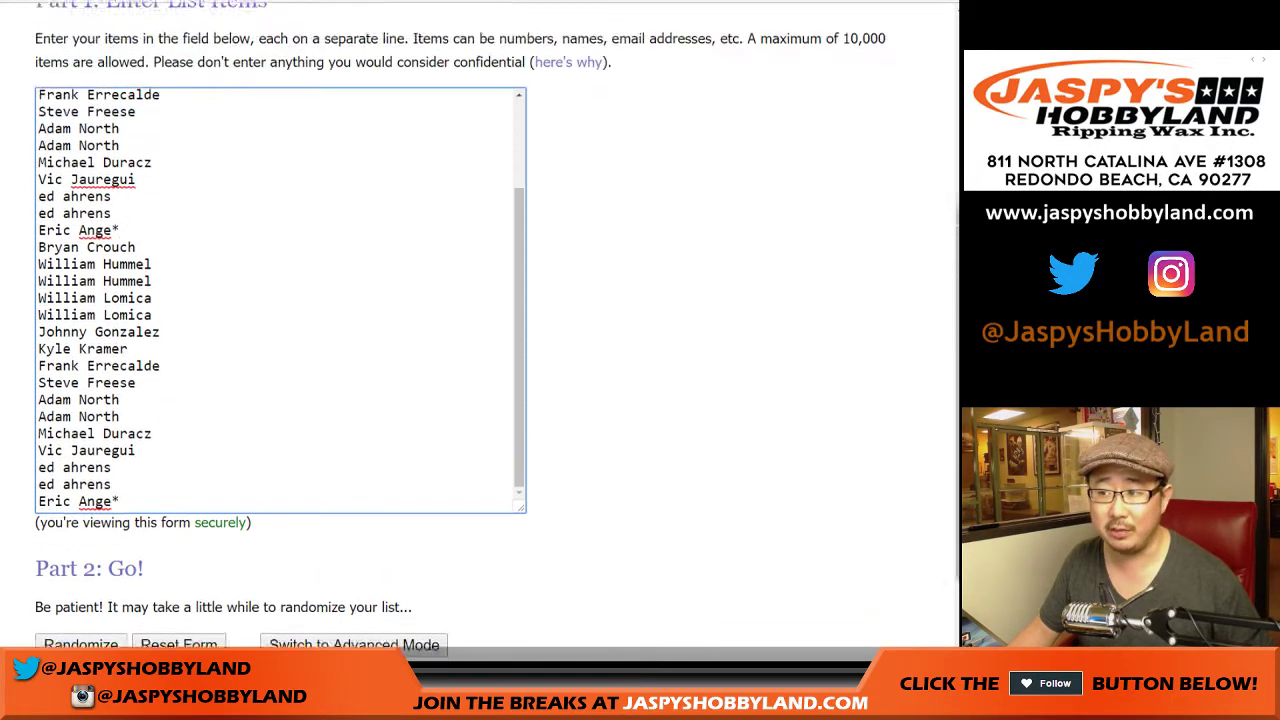
{"action": "scroll", "coordinate": [480, 330], "scroll_direction": "up", "scroll_amount": 1}
Step: Roll two dice on the Dice Roller page, getting a 5 and a 6
{"action": "key", "text": "ctrl+Tab"}
{"action": "scroll", "coordinate": [480, 330], "scroll_direction": "down", "scroll_amount": 3}
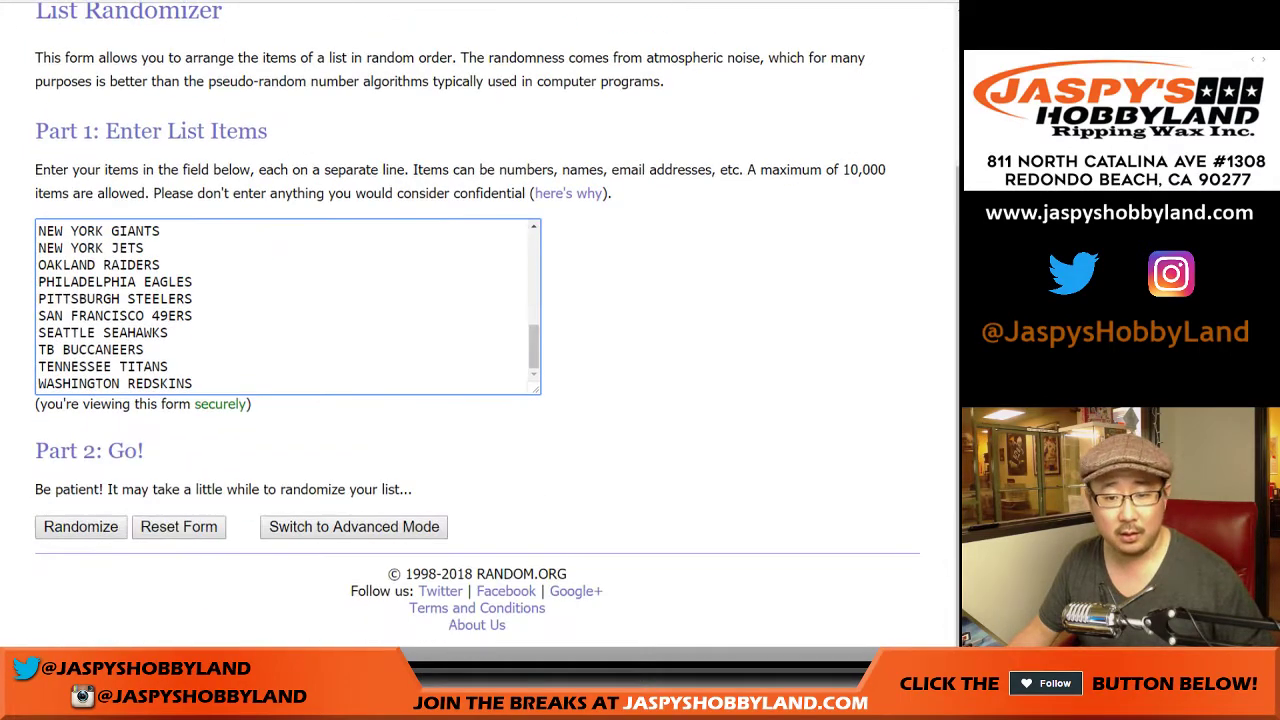
{"action": "key", "text": "ctrl+Tab"}
{"action": "left_click", "coordinate": [79, 361]}
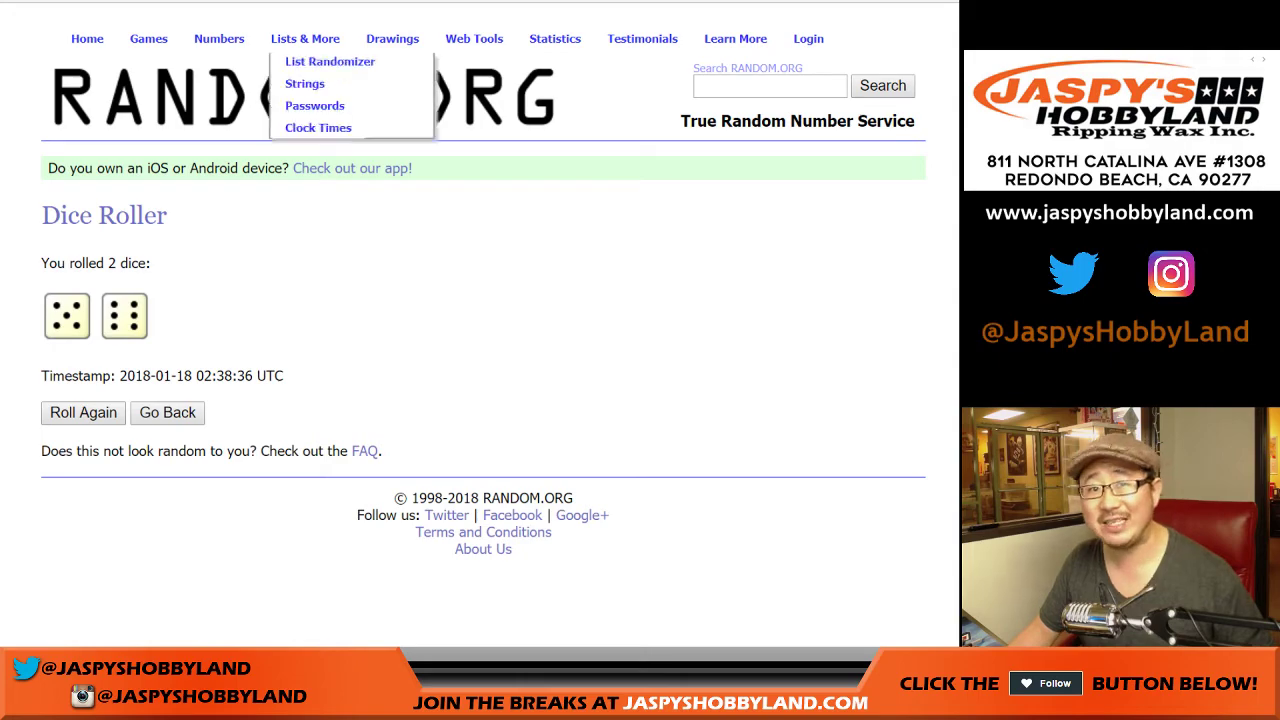
Step: Randomize the 32-name list in the List Randomizer
{"action": "key", "text": "ctrl+Tab"}
{"action": "scroll", "coordinate": [480, 330], "scroll_direction": "down", "scroll_amount": 2}
{"action": "left_click", "coordinate": [80, 527]}
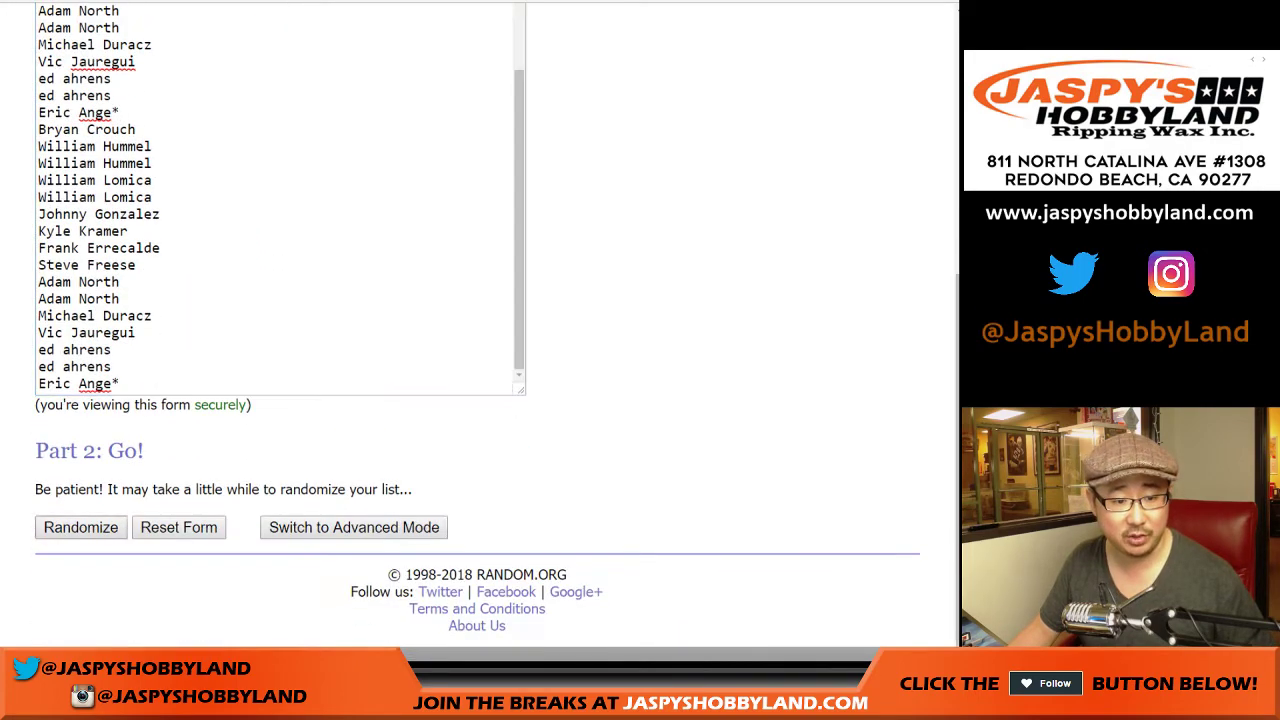
Step: Reshuffle the name list until the counter reads 11 randomizations
{"action": "scroll", "coordinate": [480, 330], "scroll_direction": "down", "scroll_amount": 5}
{"action": "left_click", "coordinate": [64, 527]}
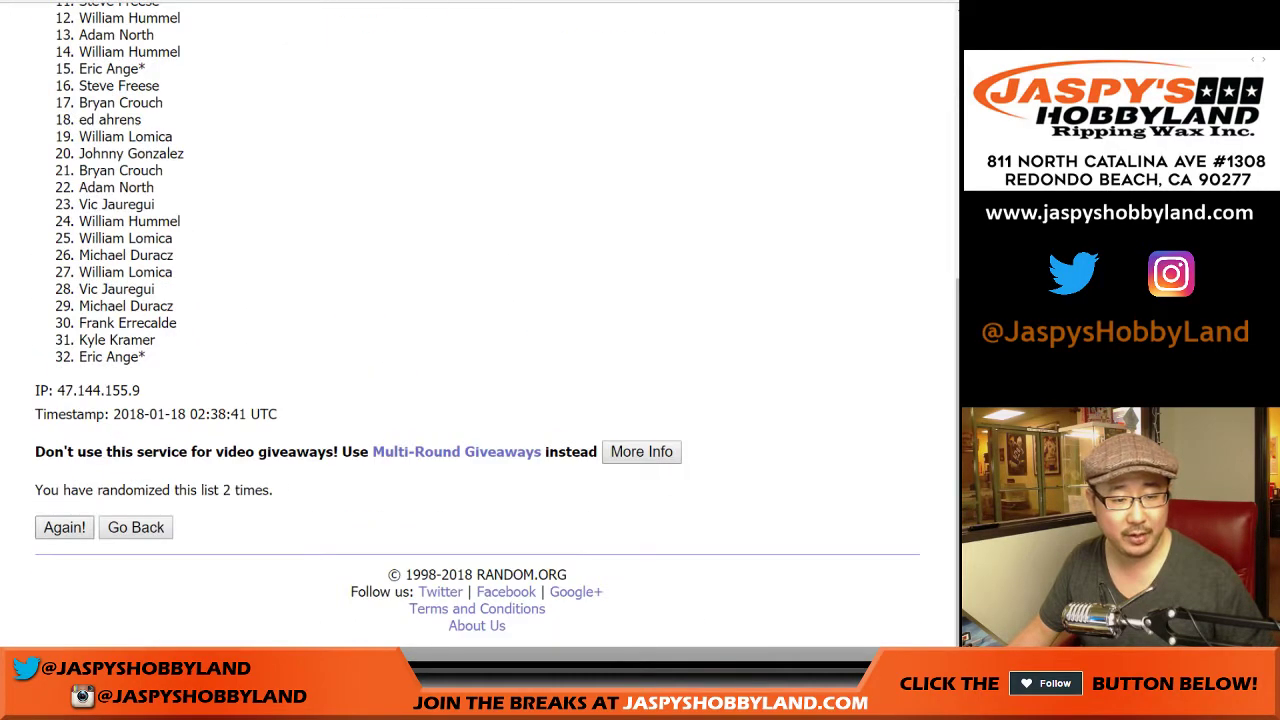
{"action": "left_click", "coordinate": [64, 527]}
{"action": "left_click", "coordinate": [64, 527]}
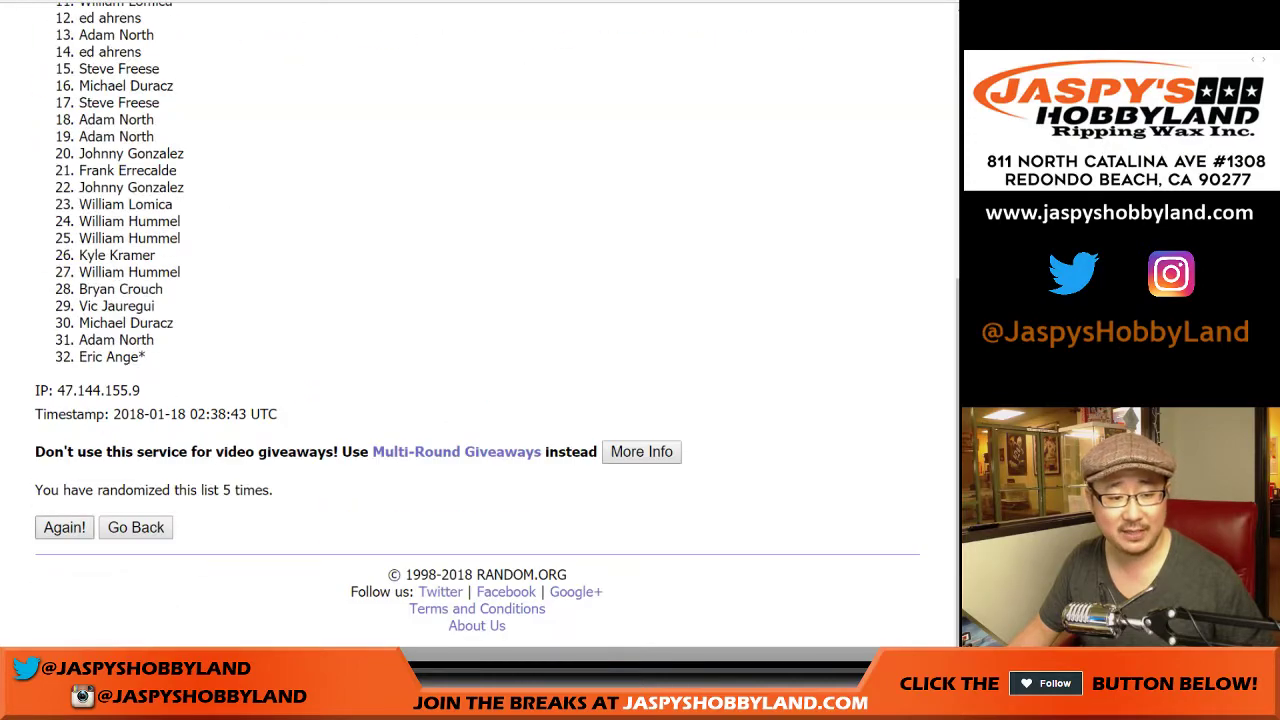
{"action": "left_click", "coordinate": [64, 527]}
{"action": "left_click", "coordinate": [64, 527]}
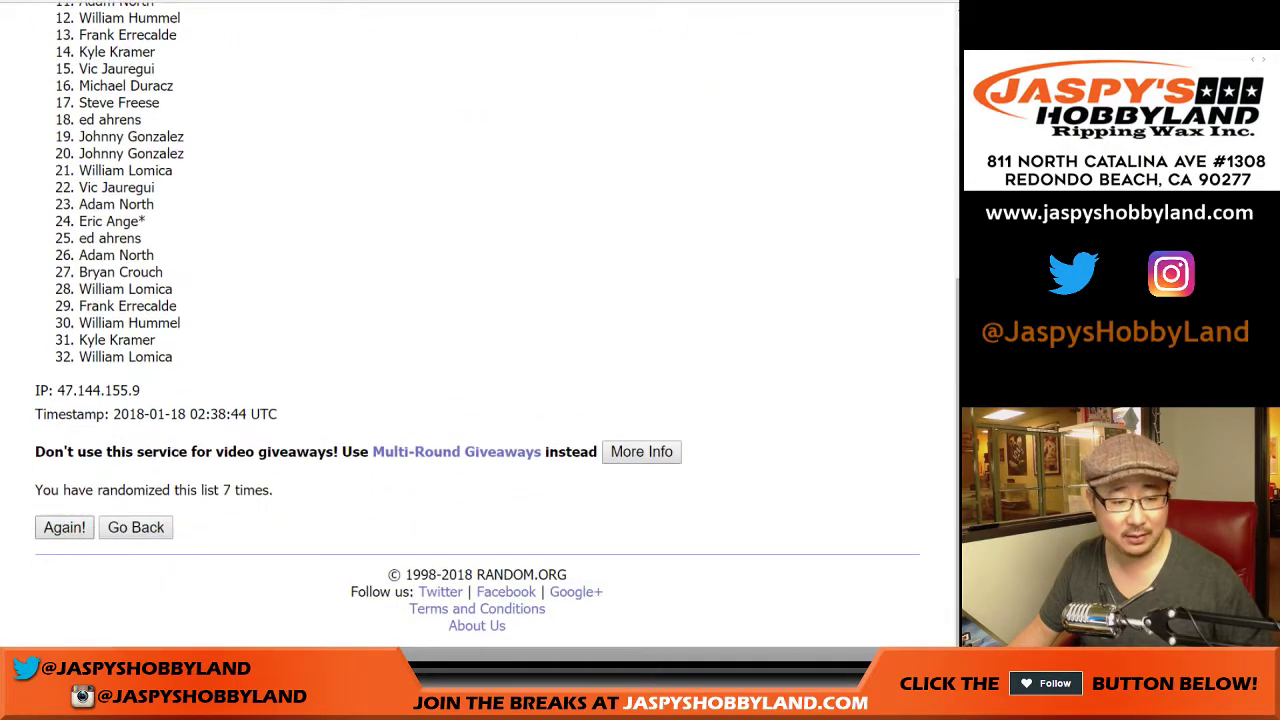
{"action": "left_click", "coordinate": [64, 527]}
{"action": "left_click", "coordinate": [64, 527]}
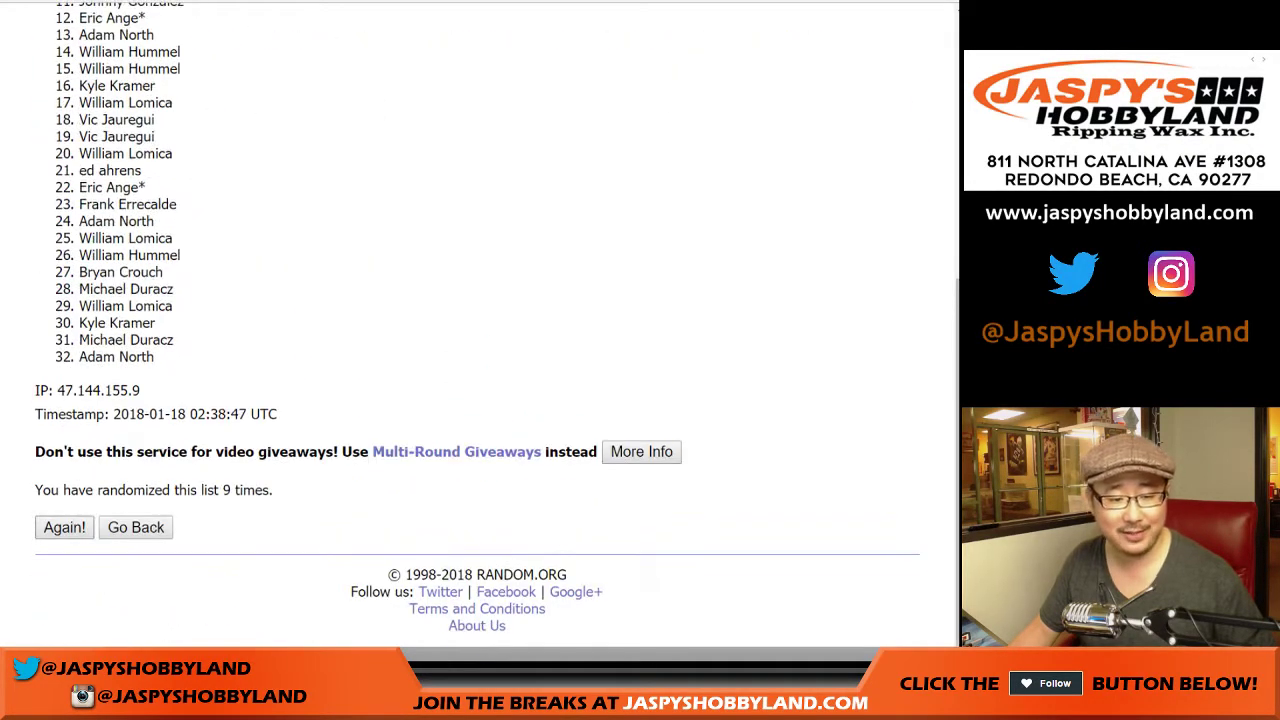
{"action": "left_click", "coordinate": [64, 527]}
{"action": "left_click", "coordinate": [64, 527]}
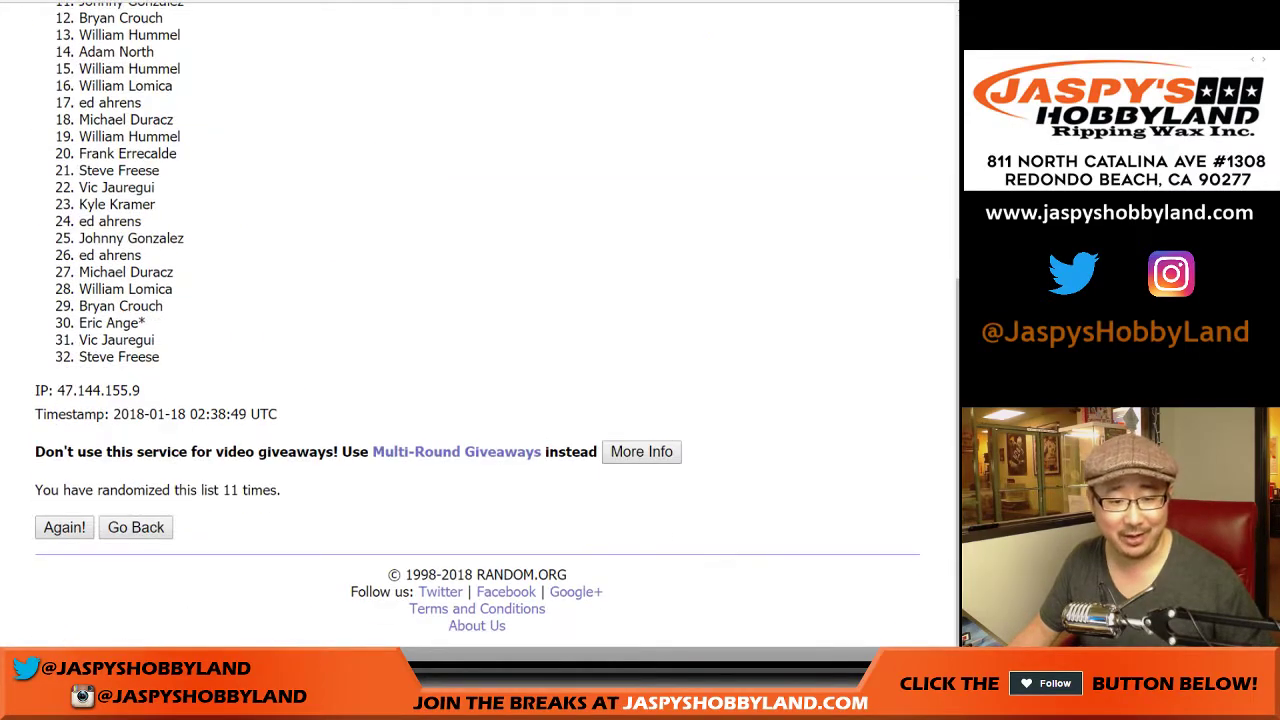
{"action": "left_click_drag", "start_coordinate": [221, 490], "coordinate": [281, 490]}
{"action": "left_click", "coordinate": [281, 490]}
Step: Copy the 32 shuffled names and paste them into column A from A1
{"action": "scroll", "coordinate": [480, 330], "scroll_direction": "up", "scroll_amount": 3}
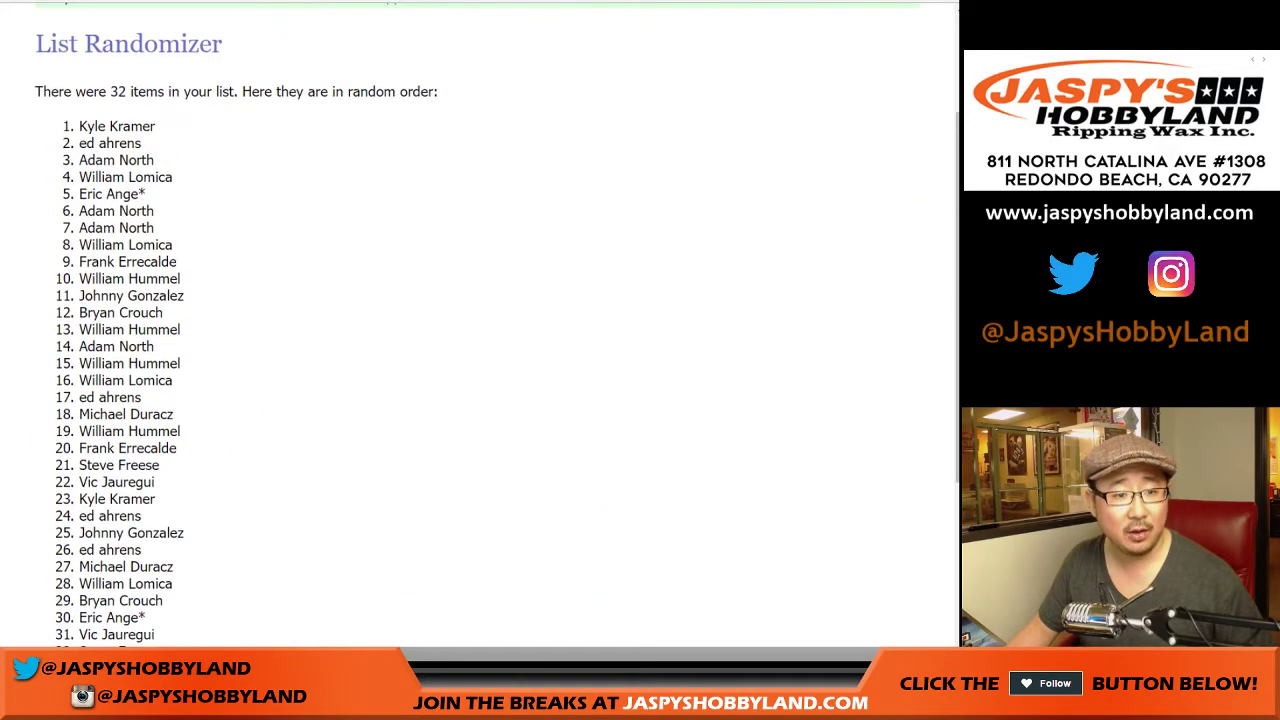
{"action": "left_click_drag", "start_coordinate": [80, 126], "coordinate": [160, 357]}
{"action": "key", "text": "ctrl+c"}
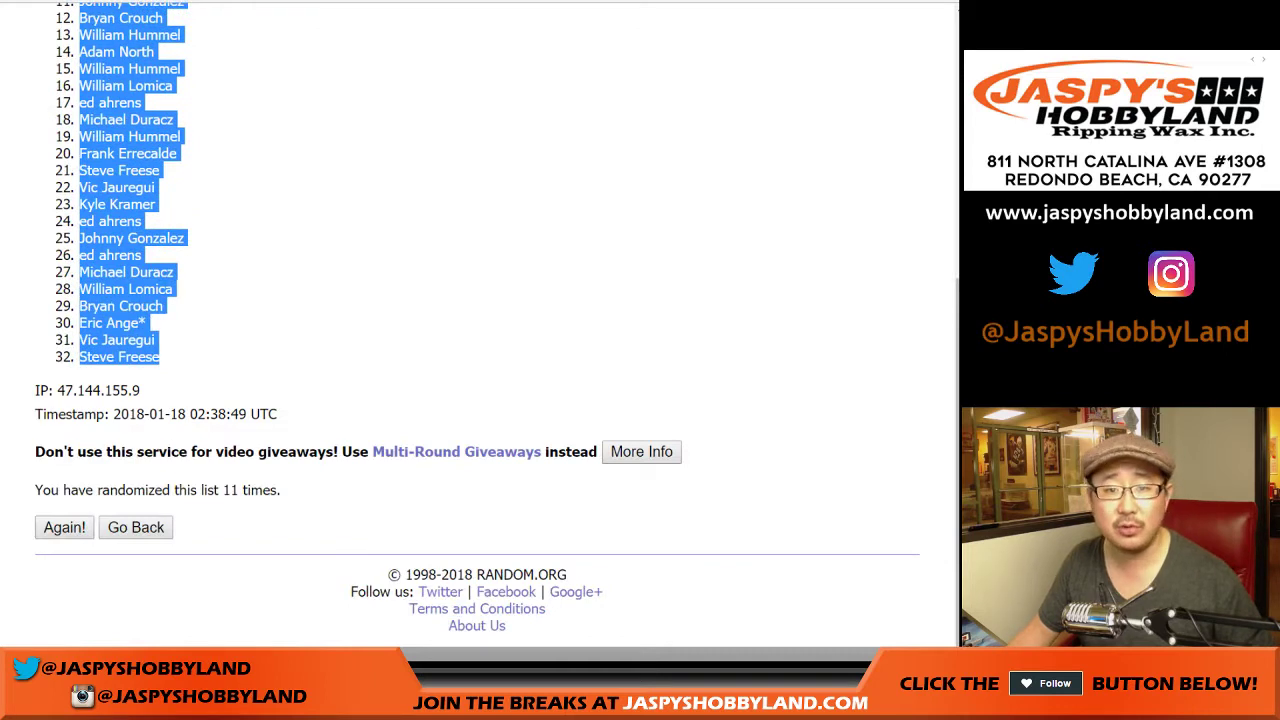
{"action": "key", "text": "alt+Tab"}
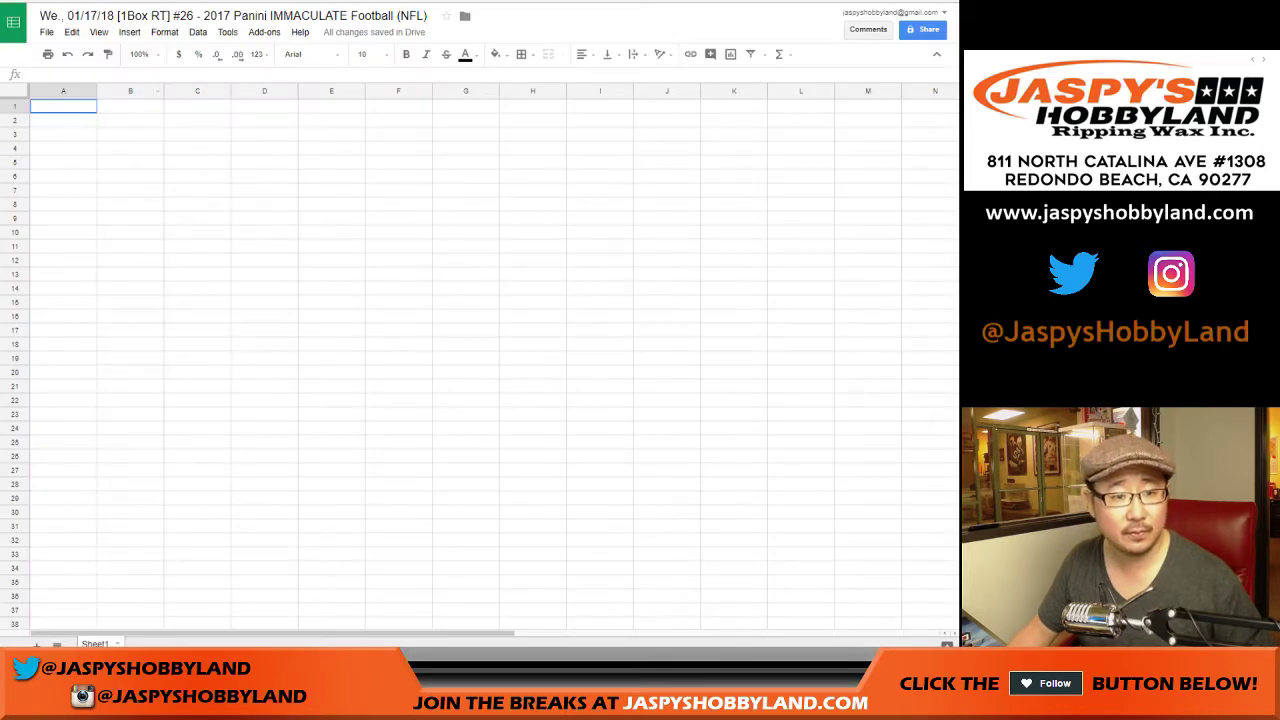
{"action": "right_click", "coordinate": [88, 108]}
{"action": "left_click", "coordinate": [114, 151]}
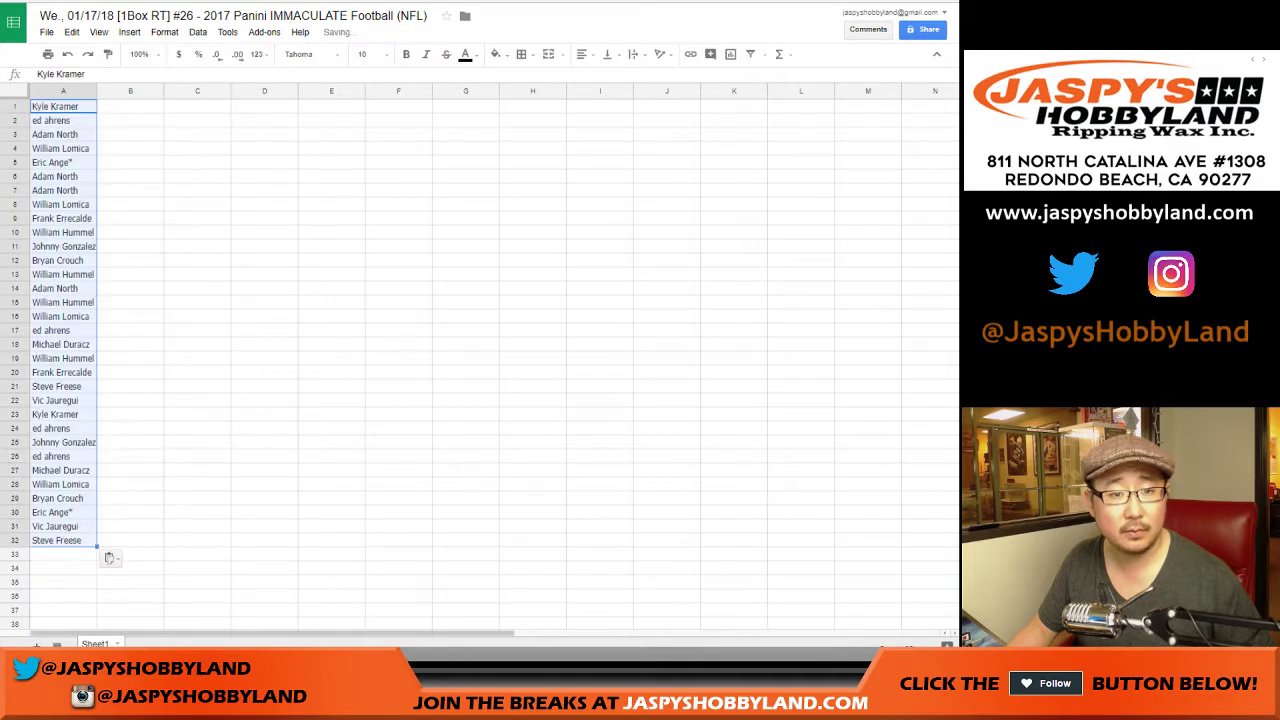
{"action": "key", "text": "alt+Tab"}
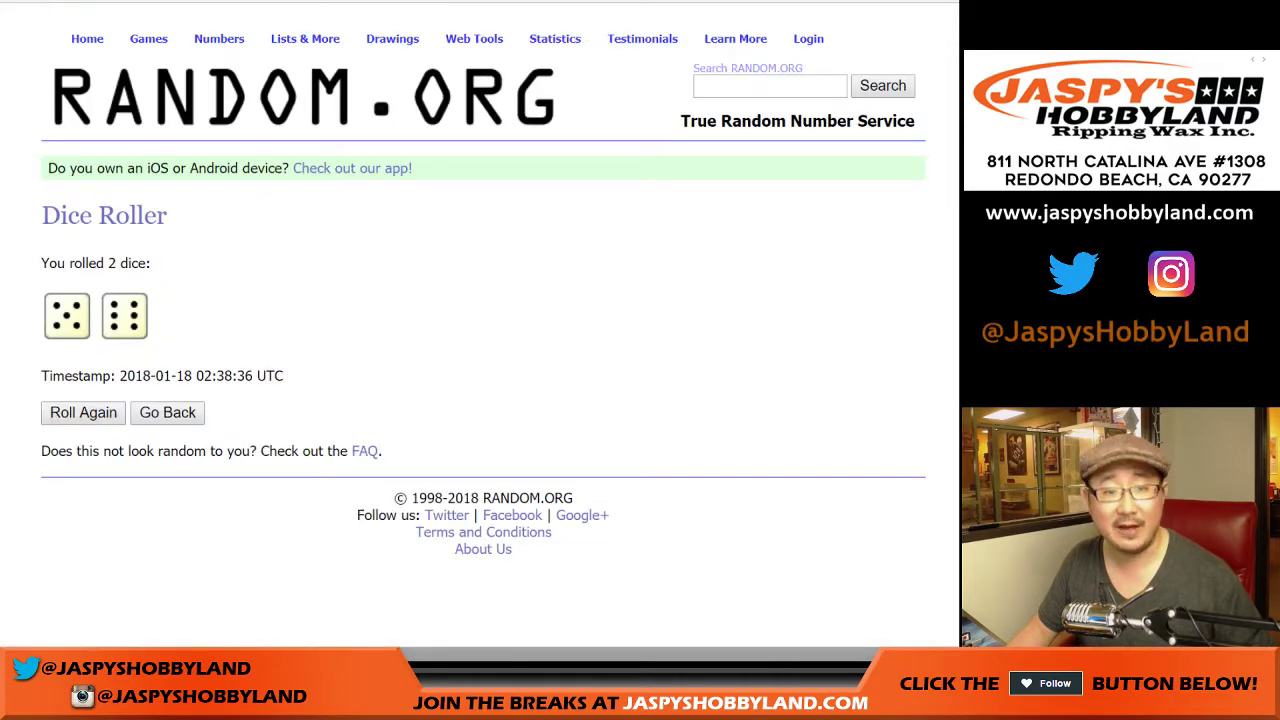
Step: Shuffle the 32 NFL teams until they have been randomized 11 times
{"action": "key", "text": "alt+Tab"}
{"action": "key", "text": "Tab"}
{"action": "key", "text": "Return"}
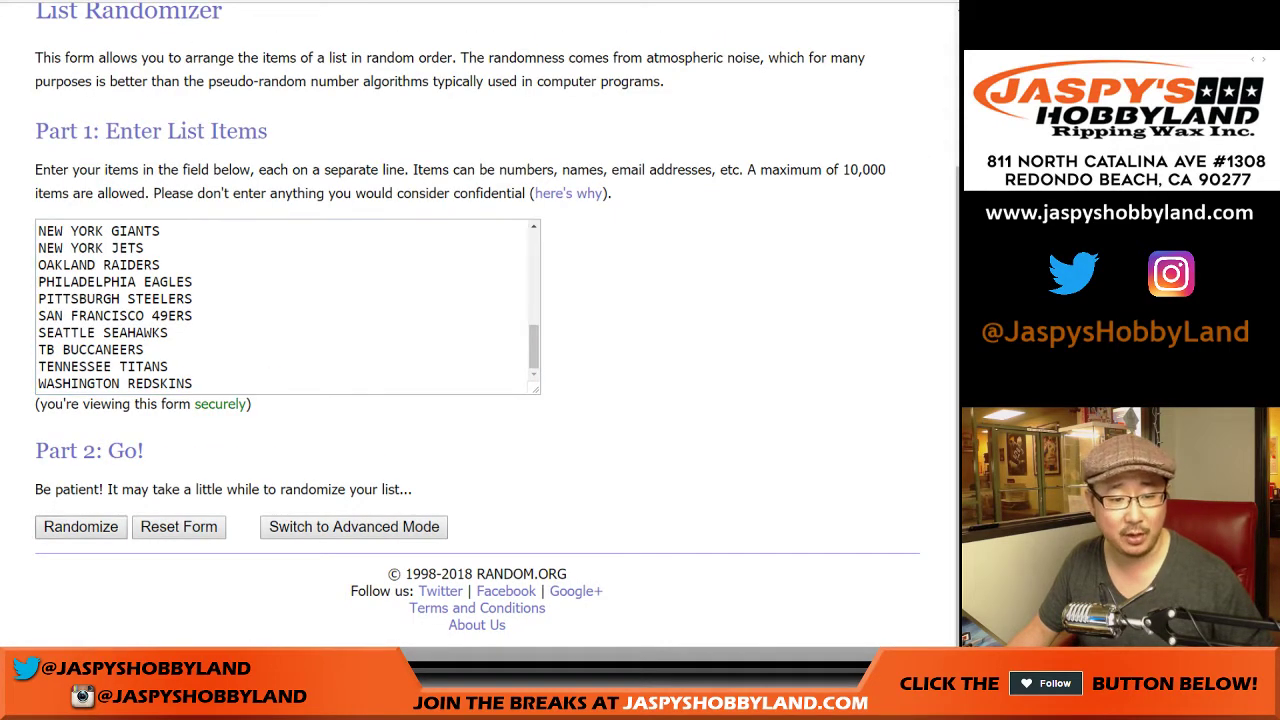
{"action": "key", "text": "Return"}
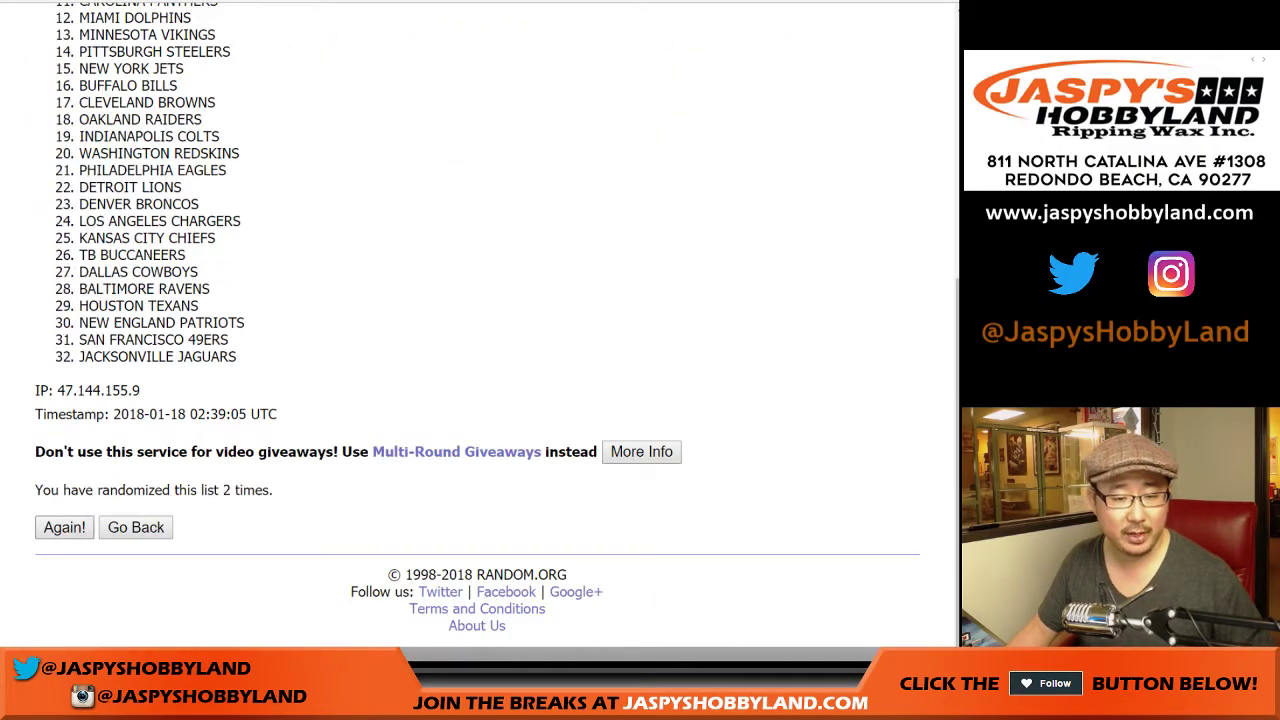
{"action": "key", "text": "Return"}
{"action": "key", "text": "Return"}
{"action": "key", "text": "Return"}
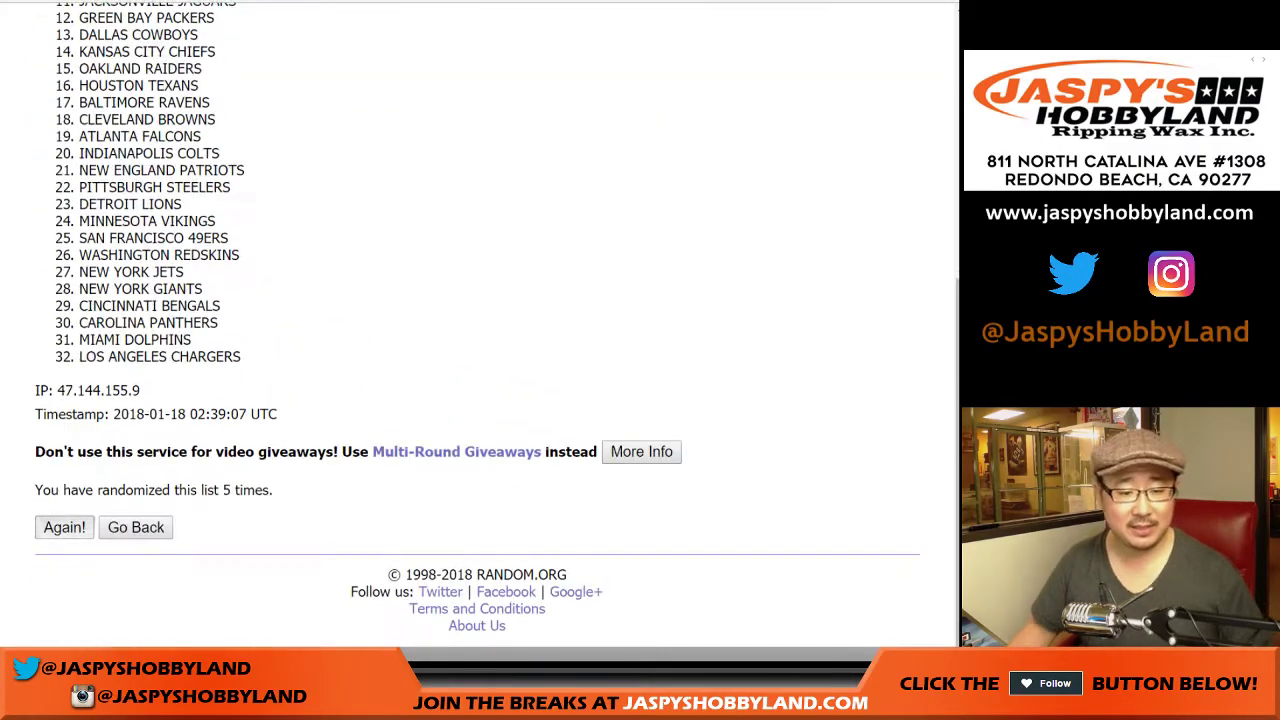
{"action": "key", "text": "Return"}
{"action": "key", "text": "Return"}
{"action": "key", "text": "Return"}
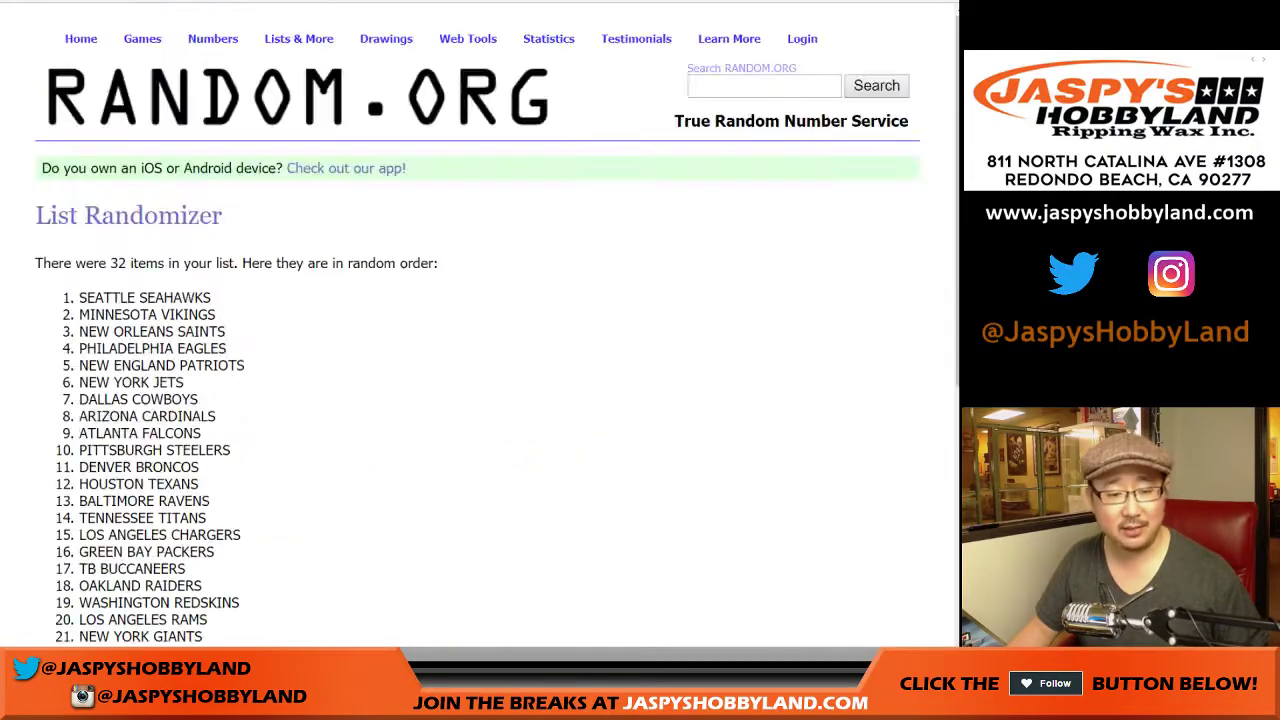
{"action": "key", "text": "Return"}
{"action": "key", "text": "Return"}
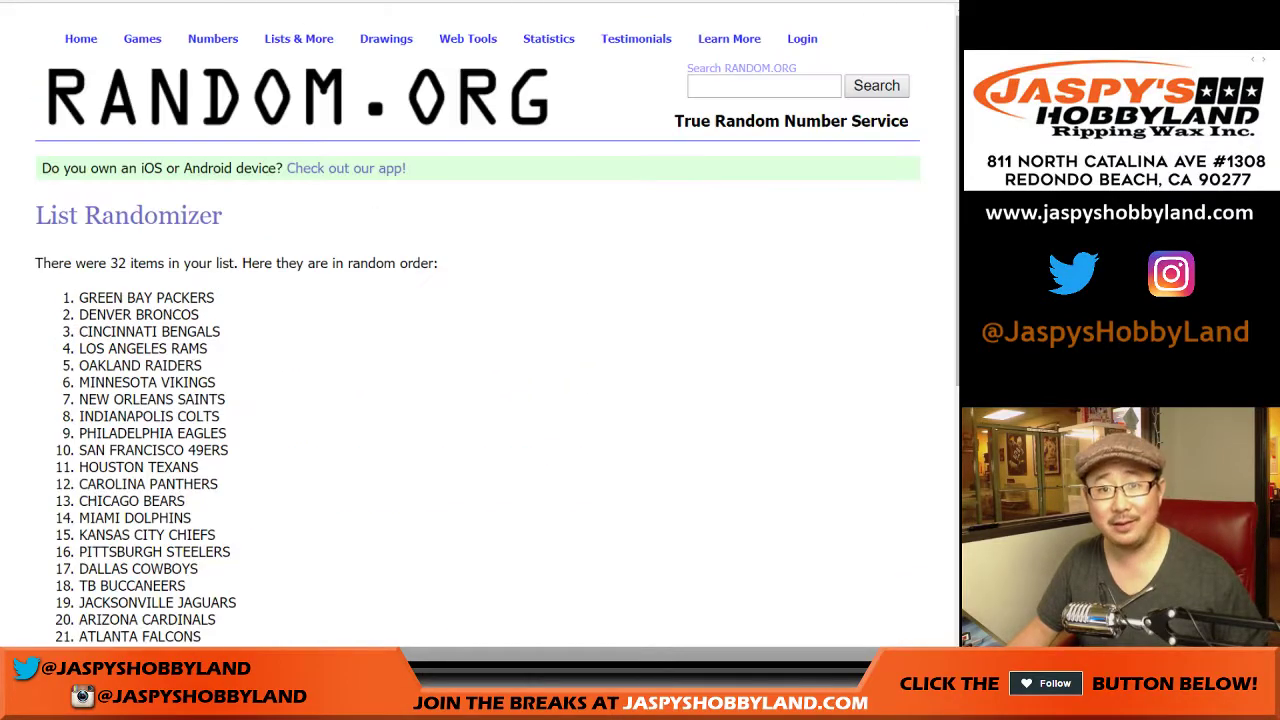
{"action": "key", "text": "Return"}
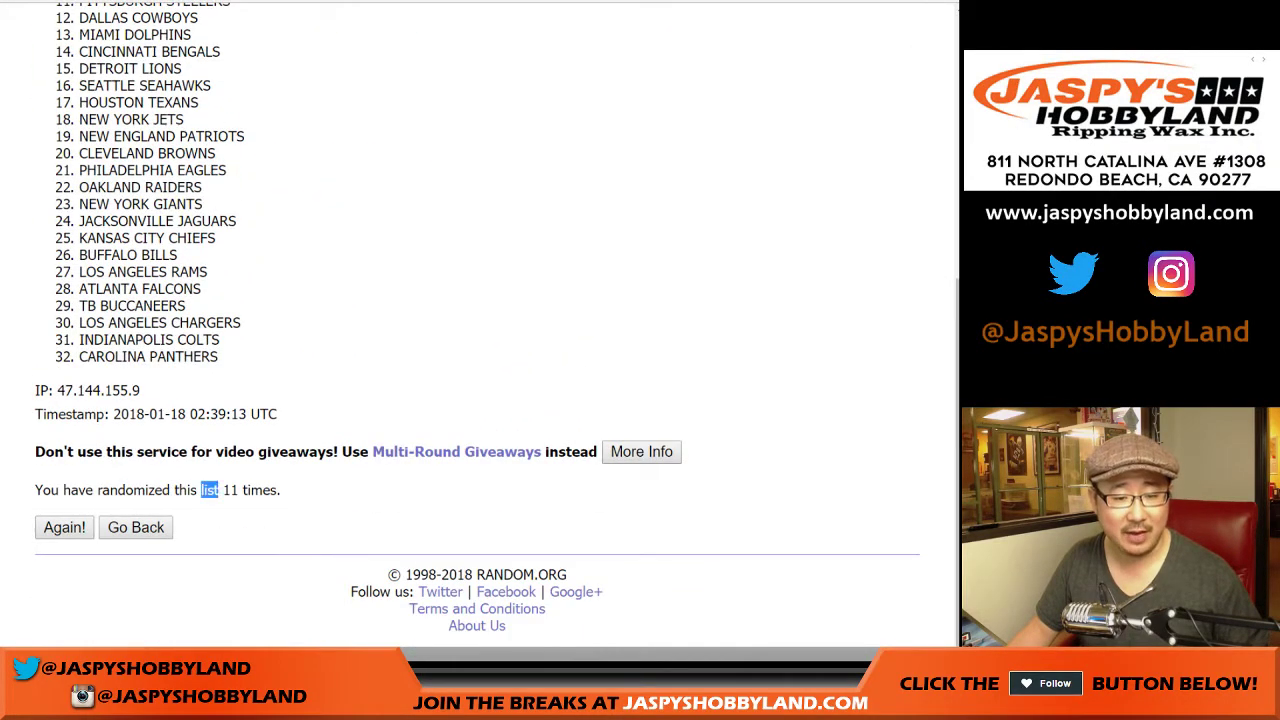
Step: Select and copy all 32 shuffled team names
{"action": "scroll", "coordinate": [480, 330], "scroll_direction": "up", "scroll_amount": 2}
{"action": "scroll", "coordinate": [480, 330], "scroll_direction": "up", "scroll_amount": 1}
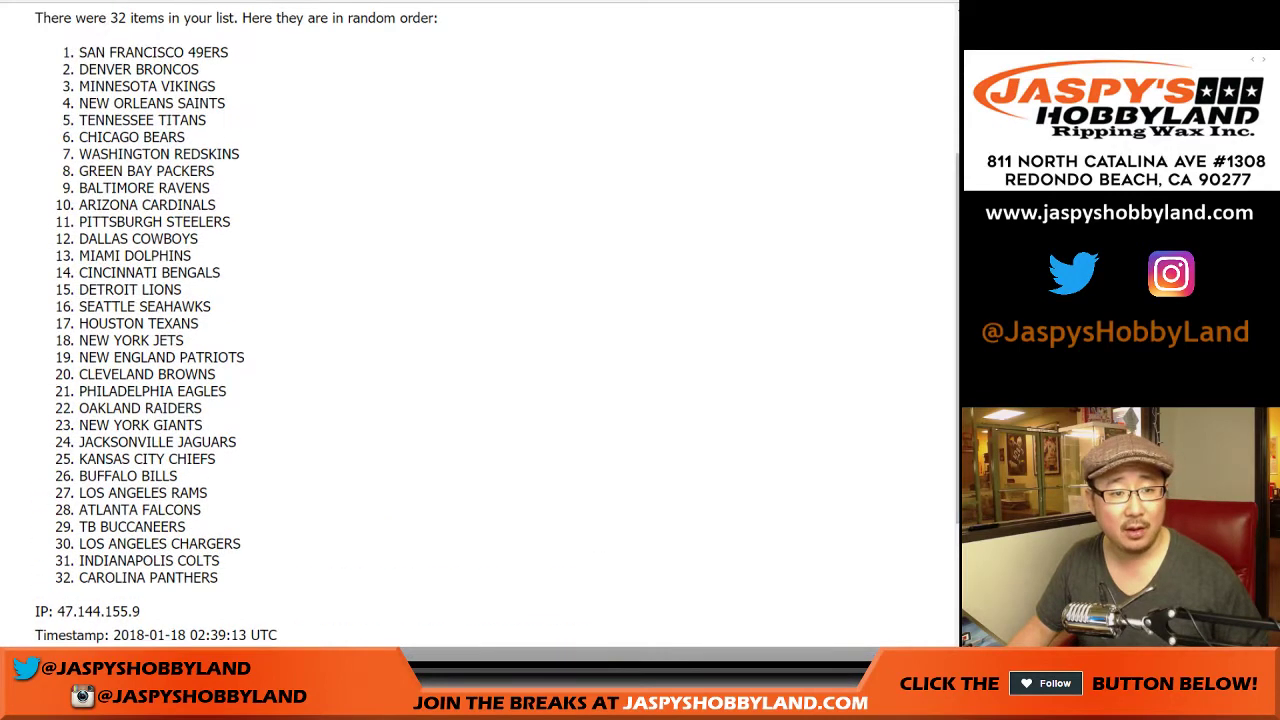
{"action": "left_click_drag", "start_coordinate": [79, 52], "coordinate": [218, 578]}
{"action": "key", "text": "ctrl+c"}
{"action": "scroll", "coordinate": [480, 300], "scroll_direction": "down", "scroll_amount": 3}
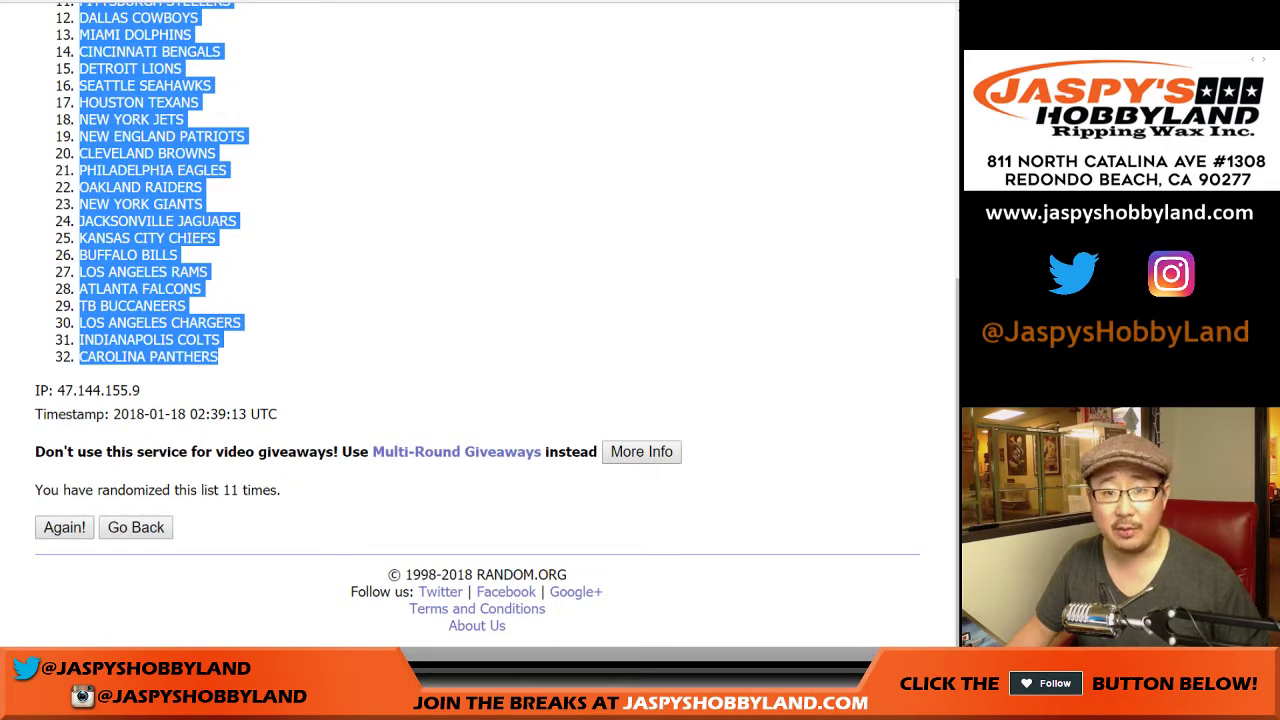
{"action": "key", "text": "ctrl+Tab"}
Step: Paste the 32 shuffled teams into column B beside the names
{"action": "left_click", "coordinate": [146, 106]}
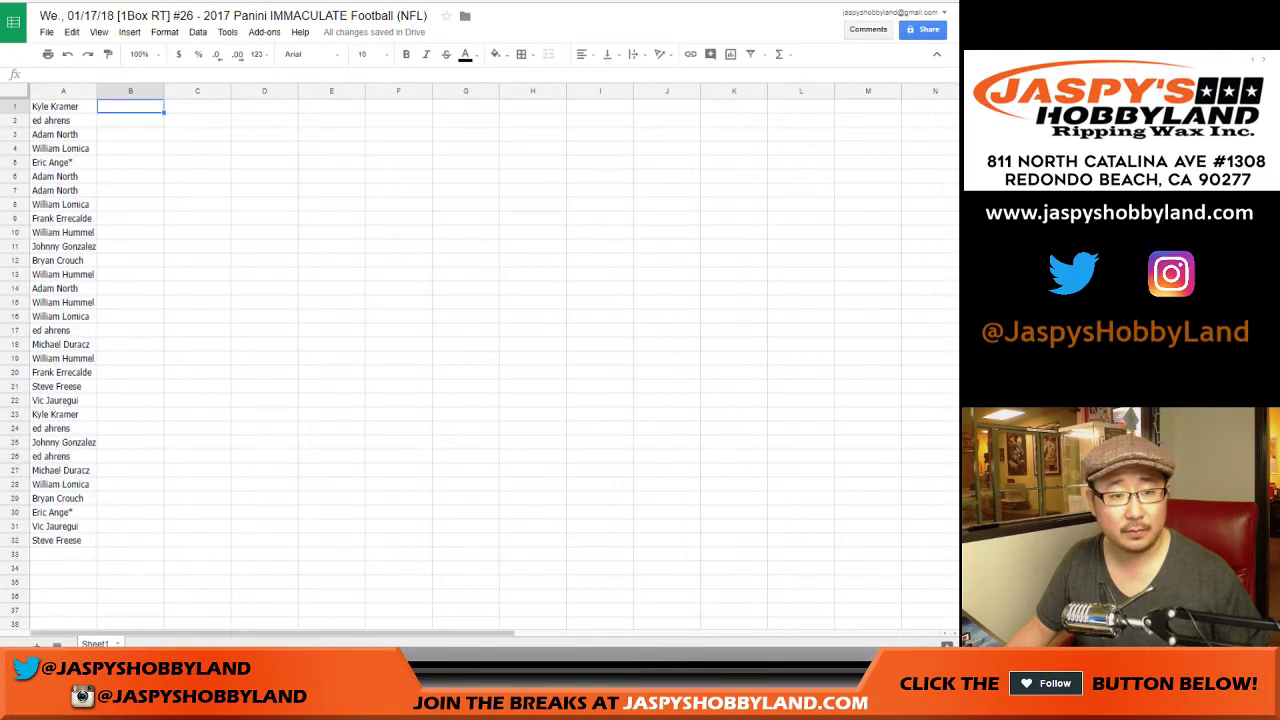
{"action": "right_click", "coordinate": [146, 104]}
{"action": "left_click", "coordinate": [168, 150]}
Step: Set the whole sheet to Roboto size 13 and auto-fit columns A and B
{"action": "key", "text": "ctrl+a"}
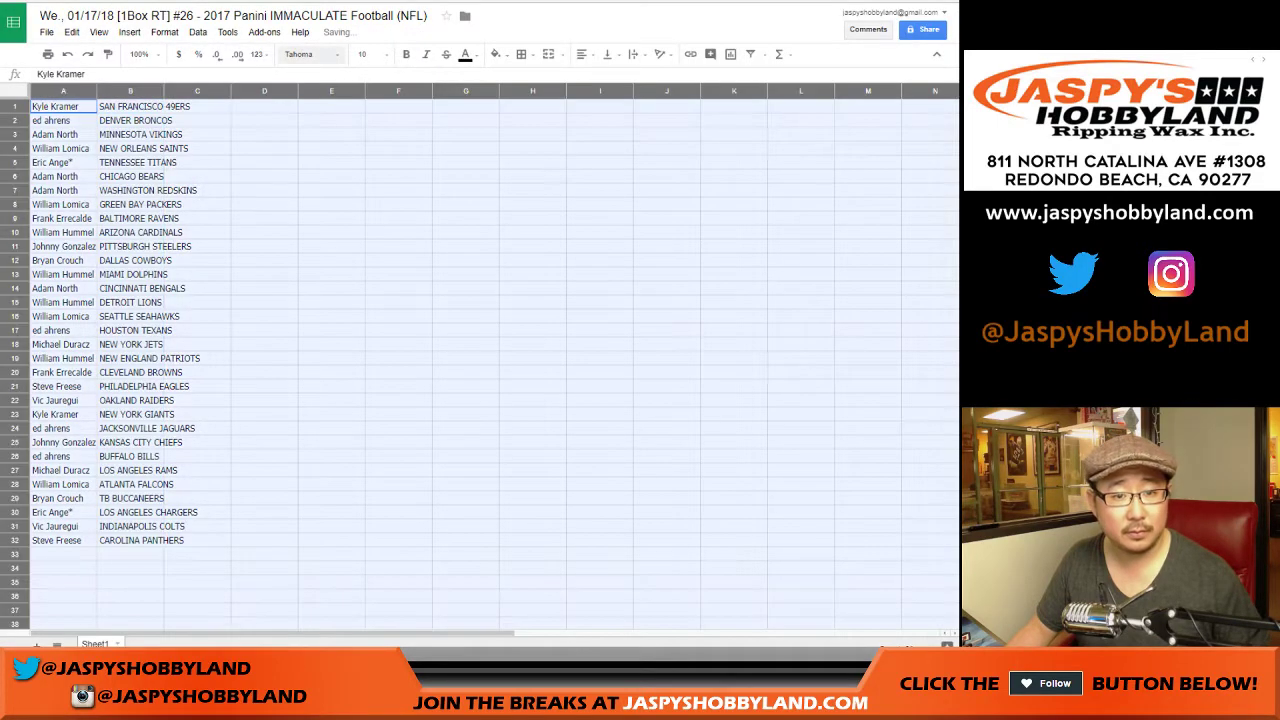
{"action": "left_click", "coordinate": [310, 54]}
{"action": "left_click", "coordinate": [311, 76]}
{"action": "left_click", "coordinate": [368, 54]}
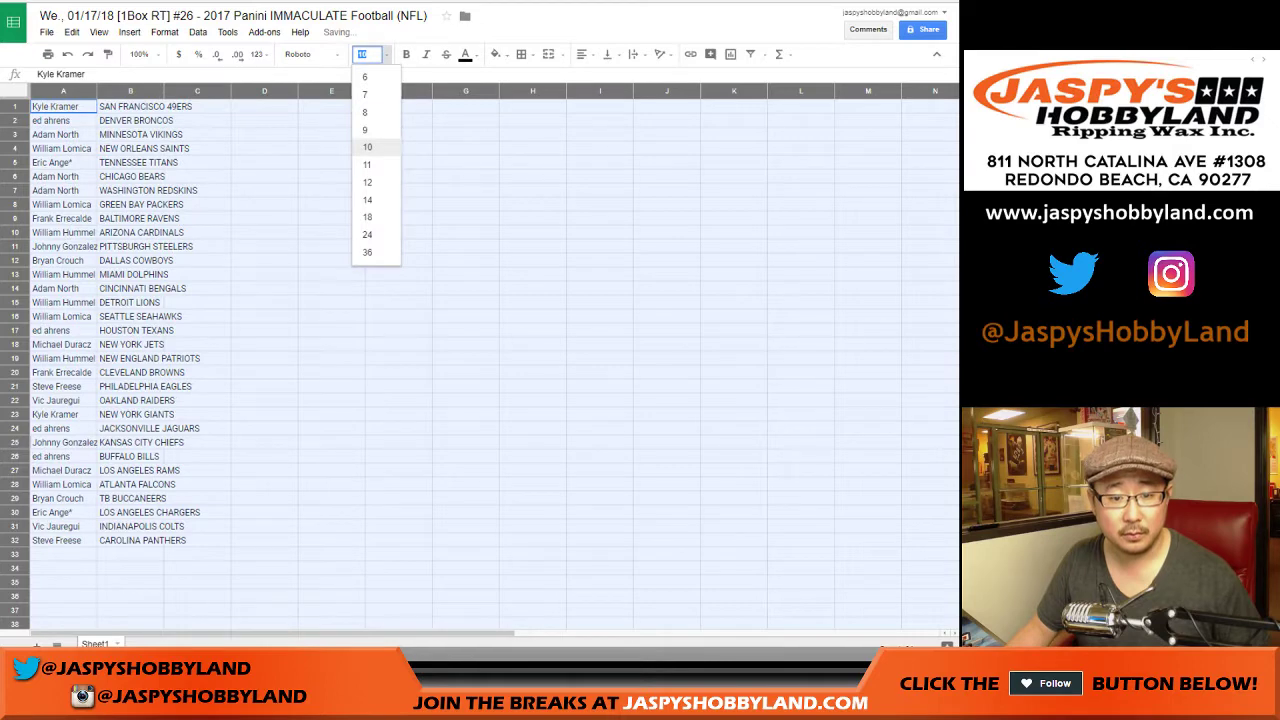
{"action": "type", "text": "13"}
{"action": "key", "text": "Return"}
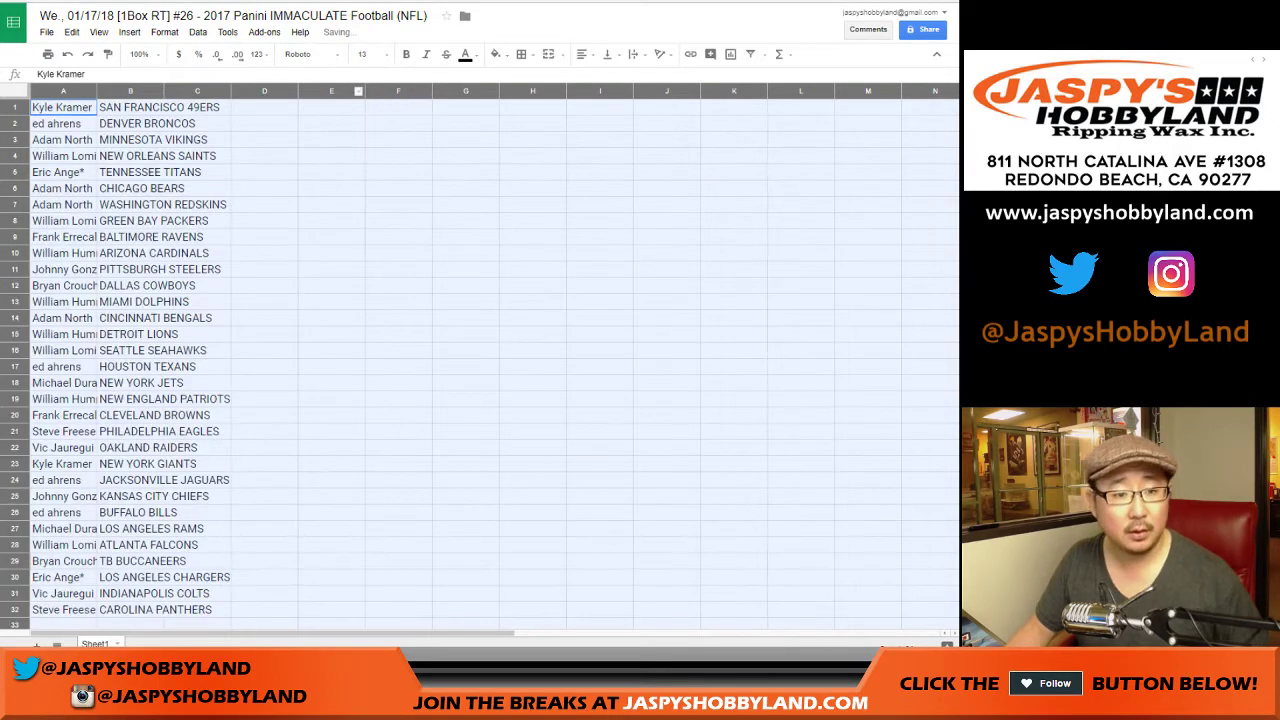
{"action": "double_click", "coordinate": [97, 91]}
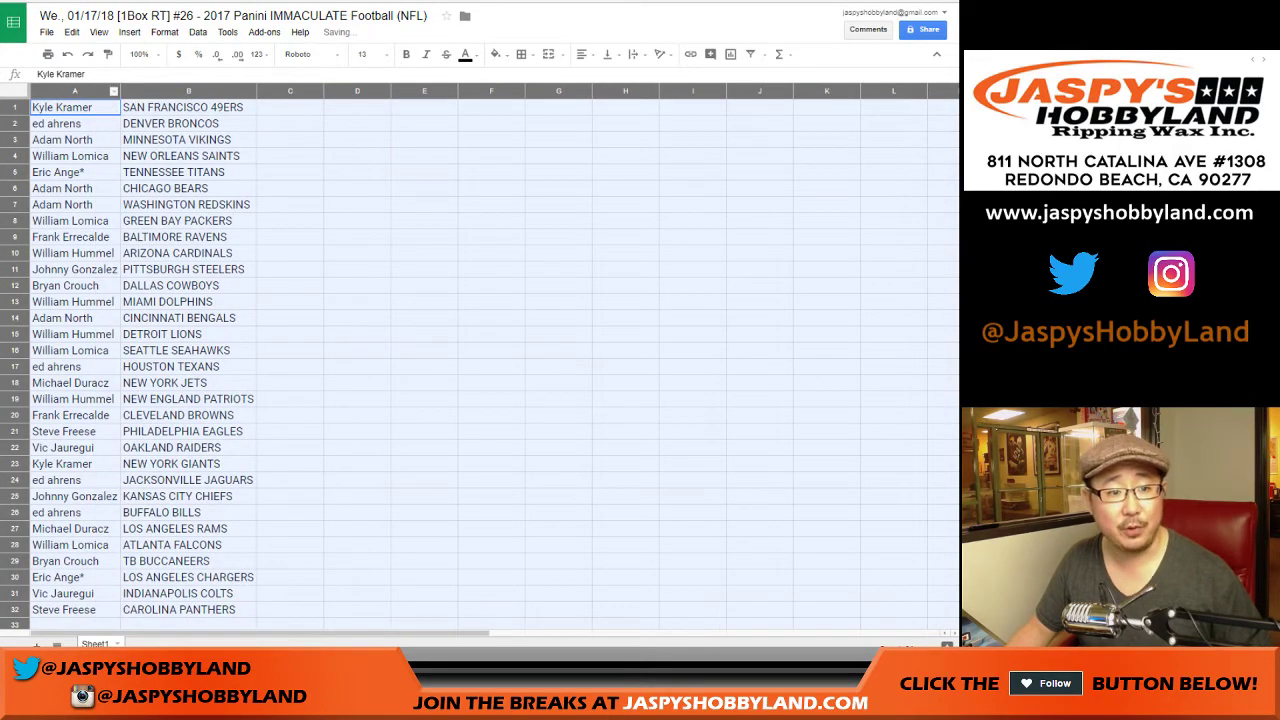
{"action": "left_click", "coordinate": [75, 107]}
{"action": "key", "text": "Down"}
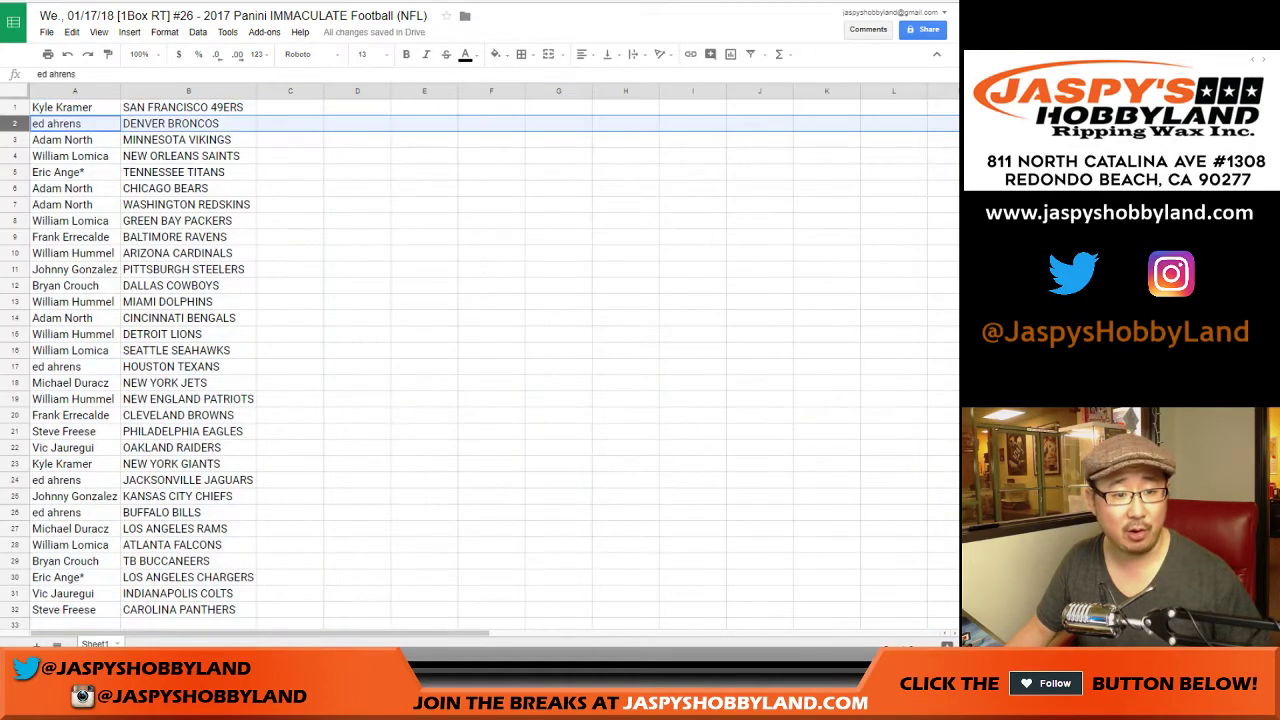
{"action": "key", "text": "Down"}
{"action": "key", "text": "Down"}
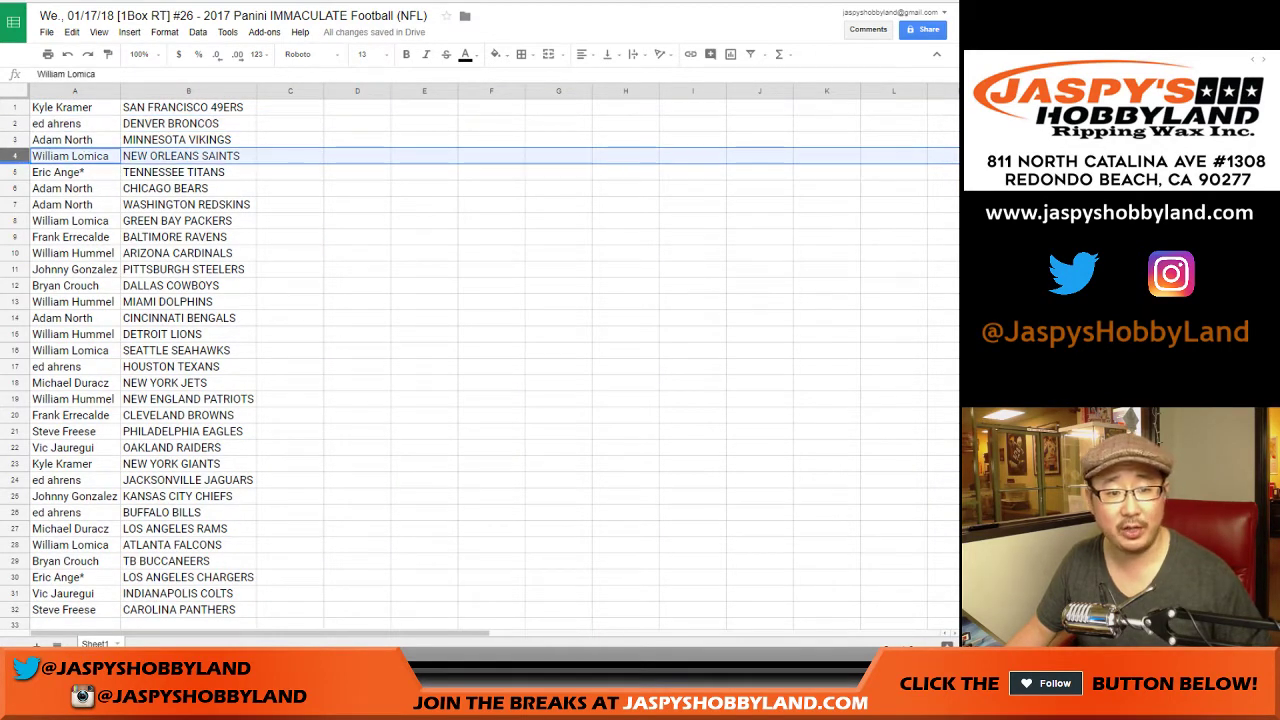
{"action": "key", "text": "Down"}
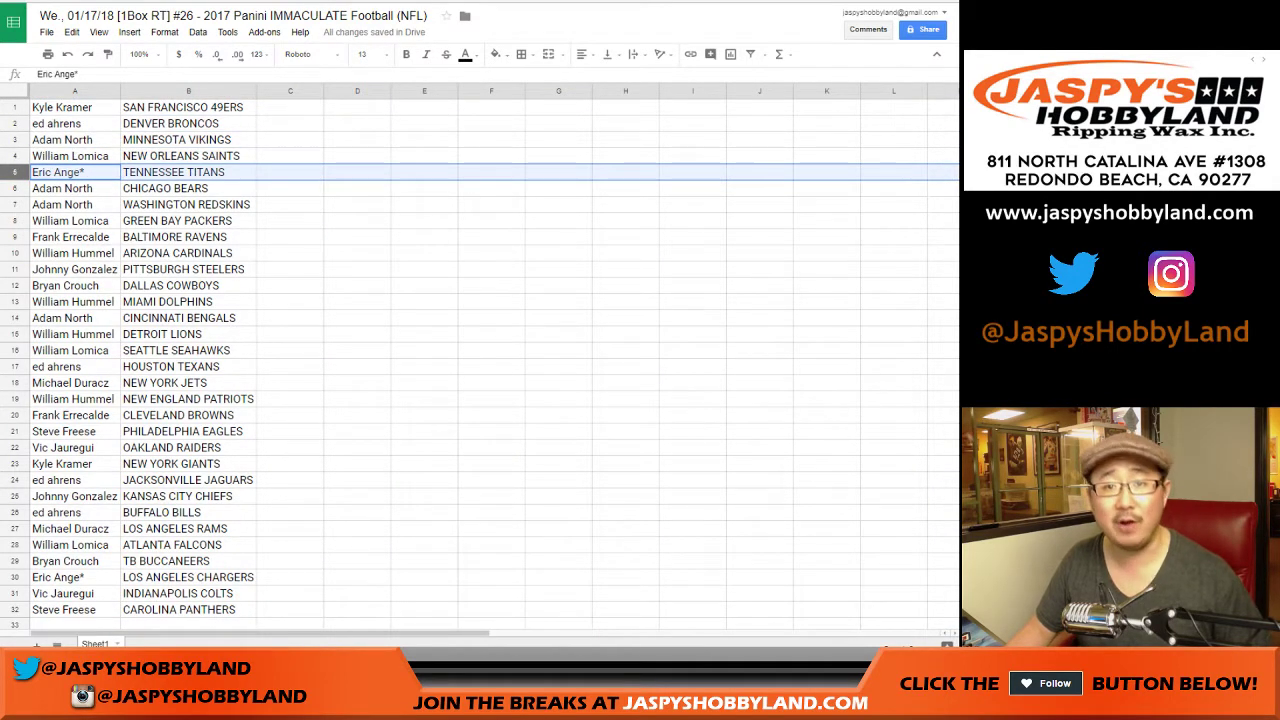
{"action": "key", "text": "Down"}
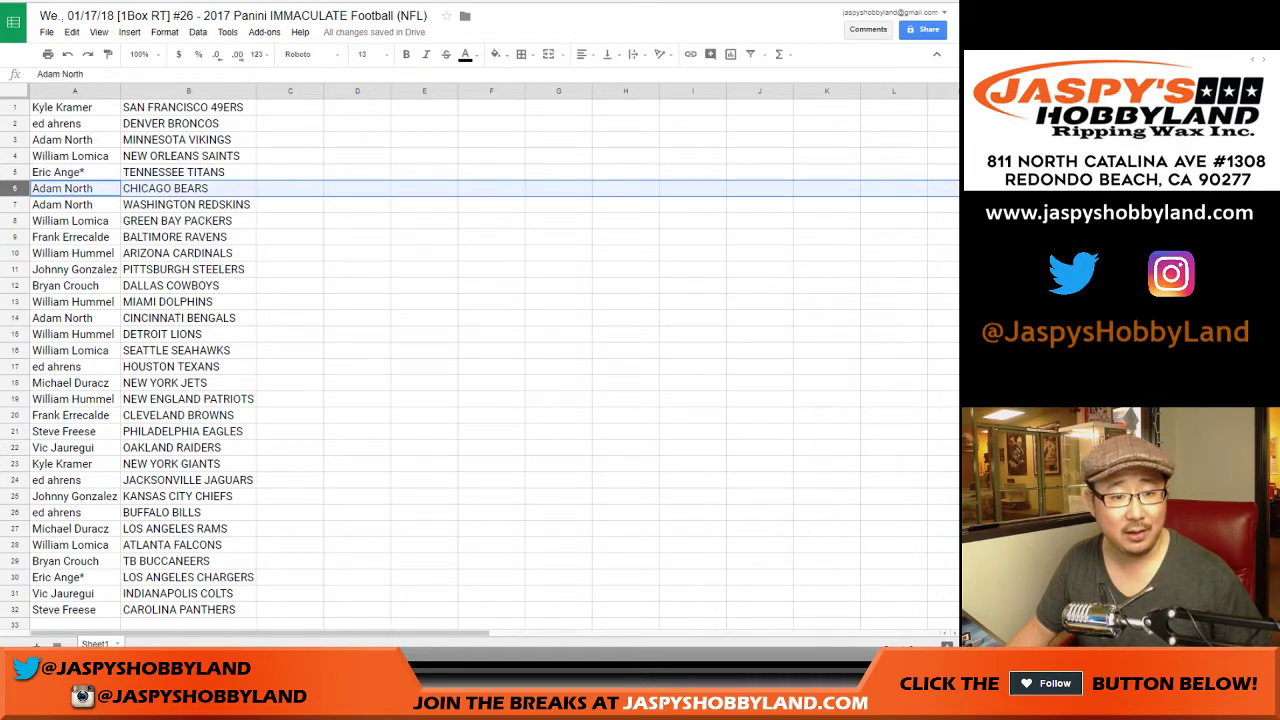
{"action": "key", "text": "shift+Down"}
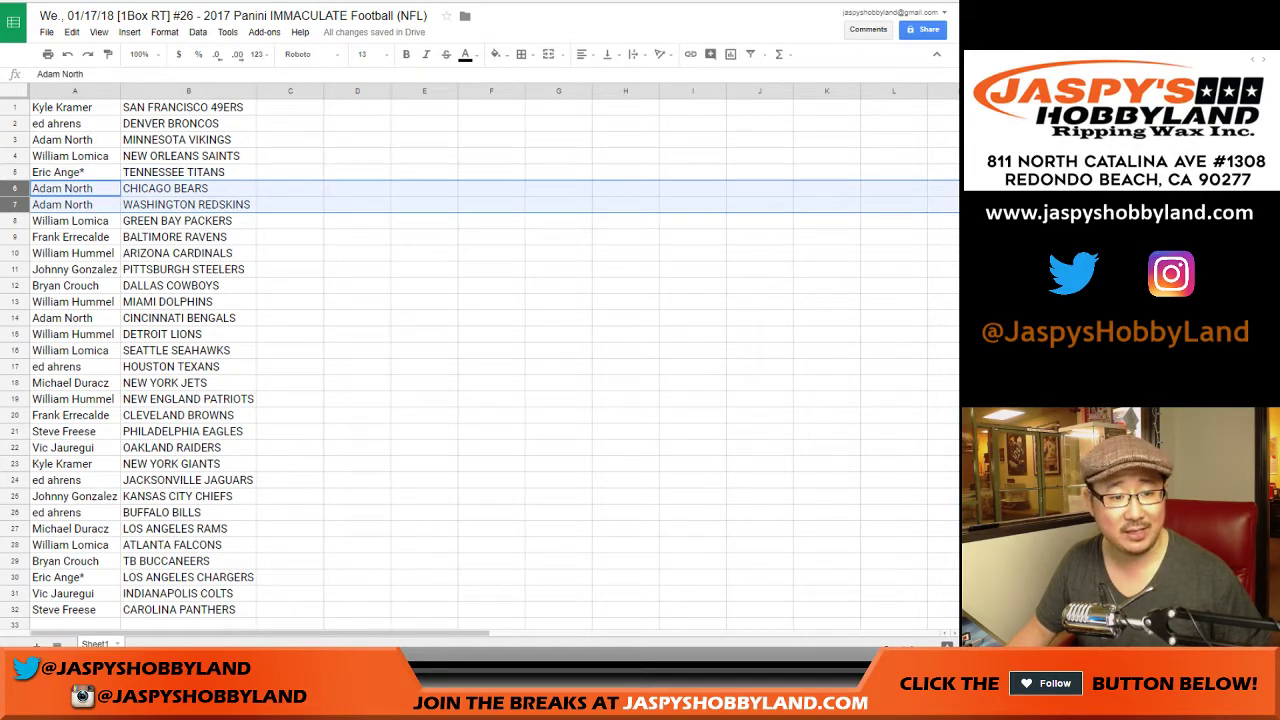
{"action": "key", "text": "Down"}
{"action": "key", "text": "Down"}
{"action": "key", "text": "Down"}
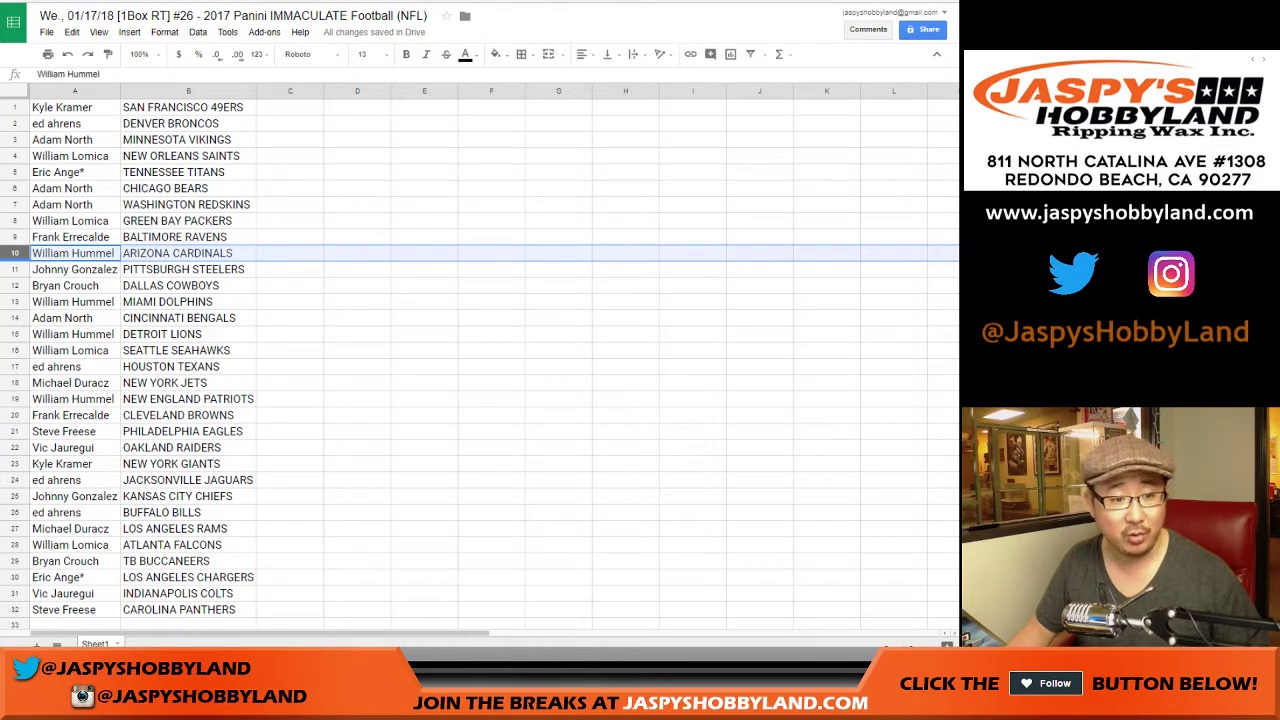
{"action": "key", "text": "Down"}
{"action": "key", "text": "Down"}
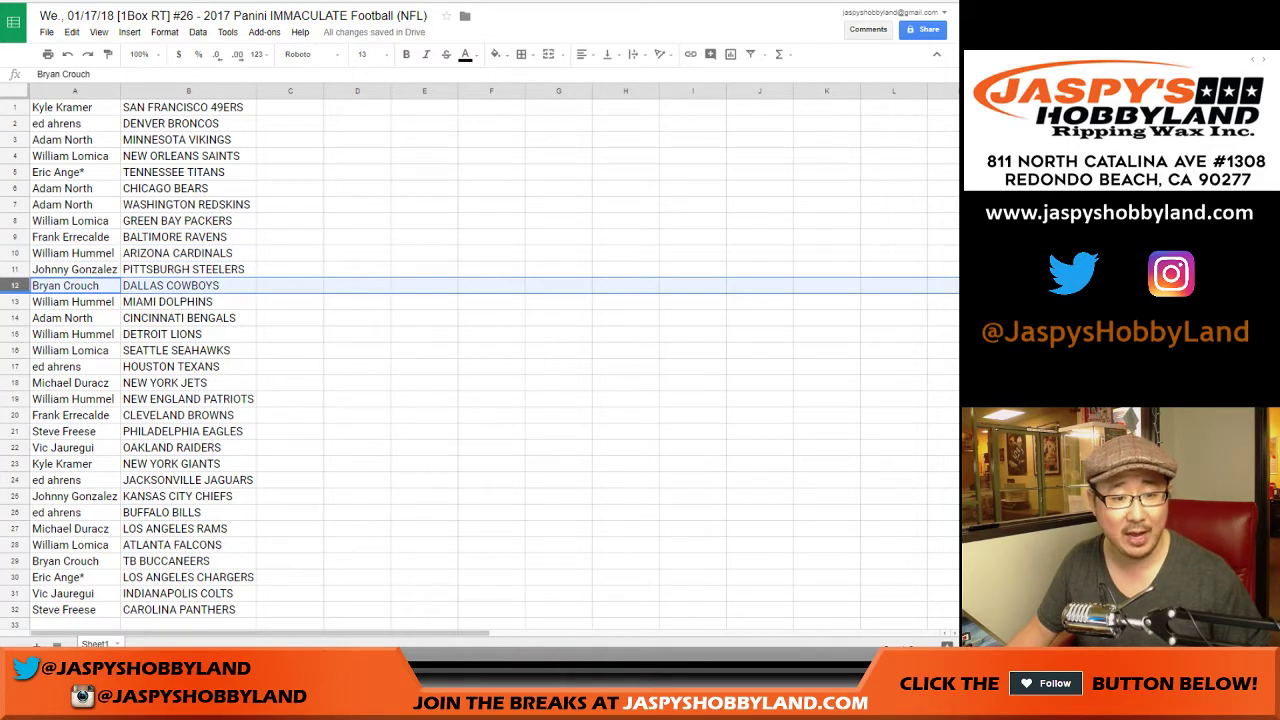
{"action": "key", "text": "Down"}
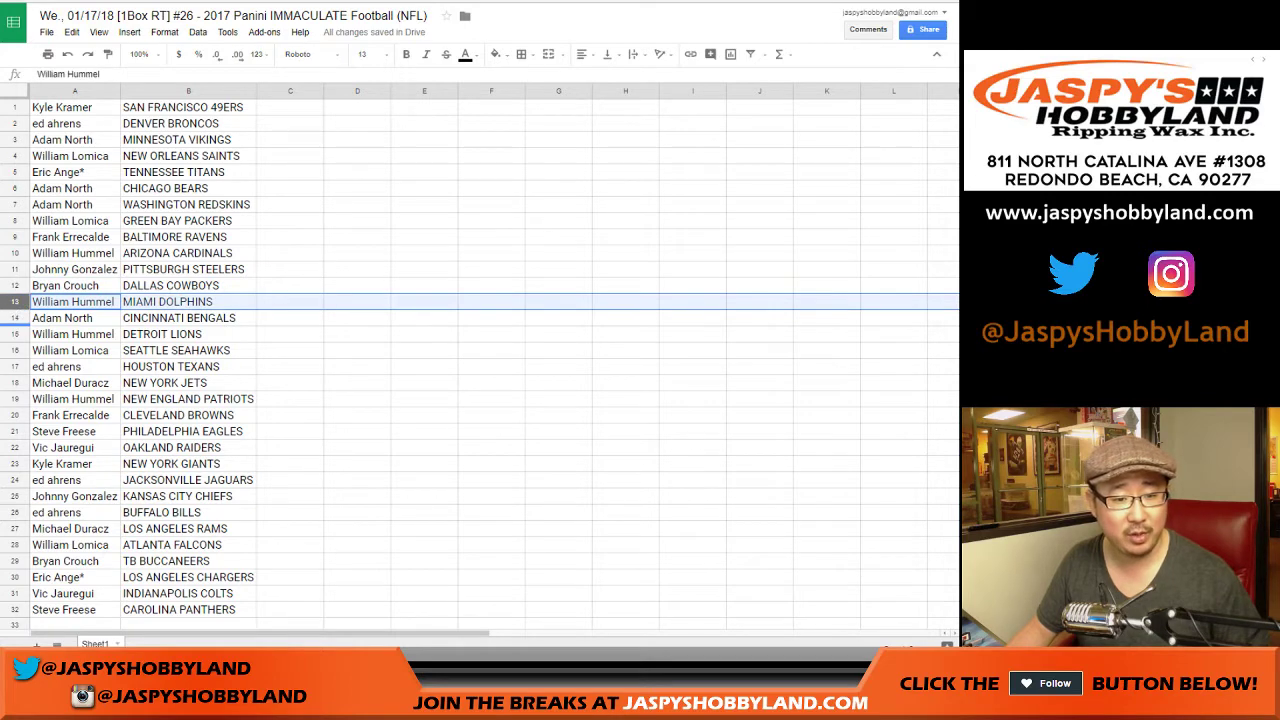
{"action": "key", "text": "Down"}
{"action": "key", "text": "Down"}
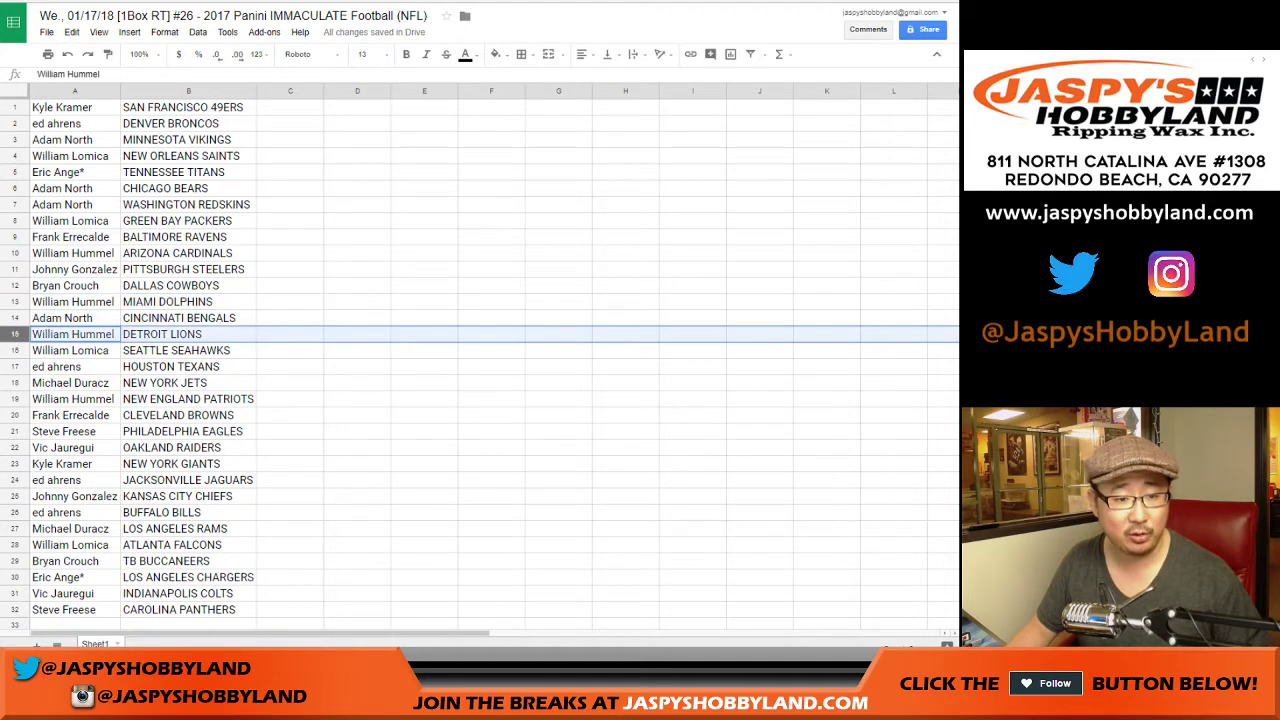
{"action": "key", "text": "Down"}
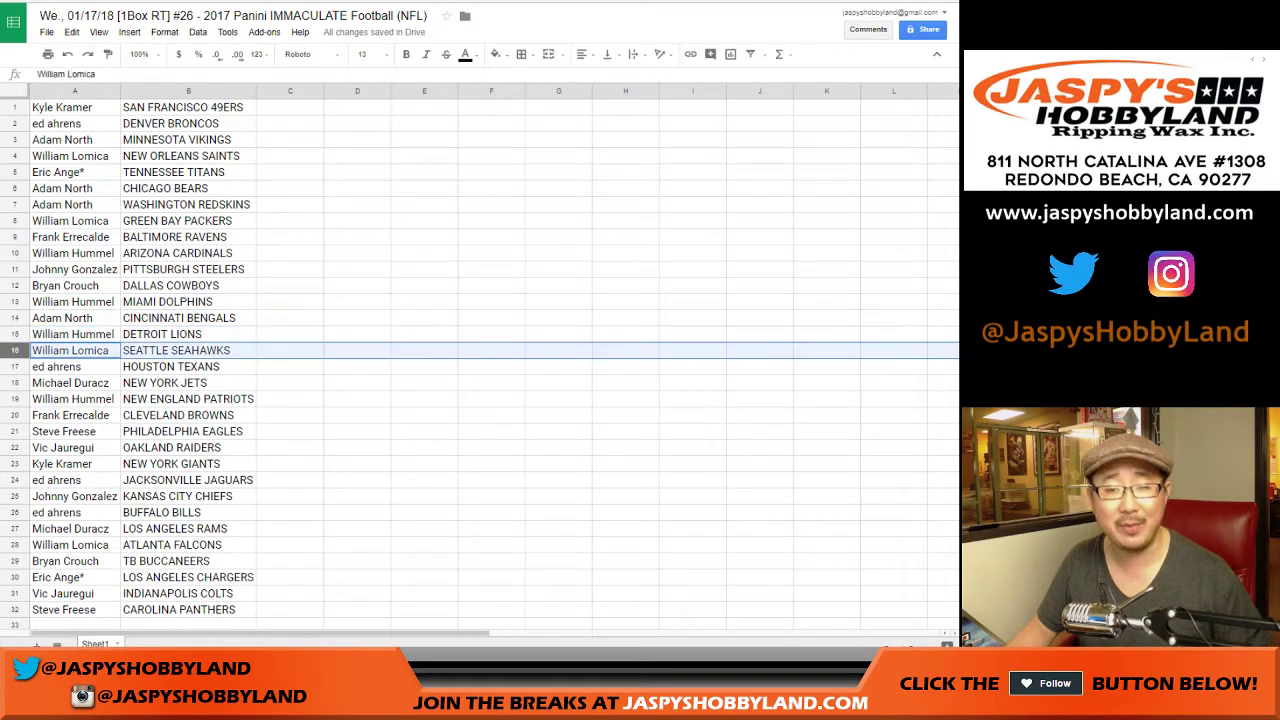
{"action": "key", "text": "Down"}
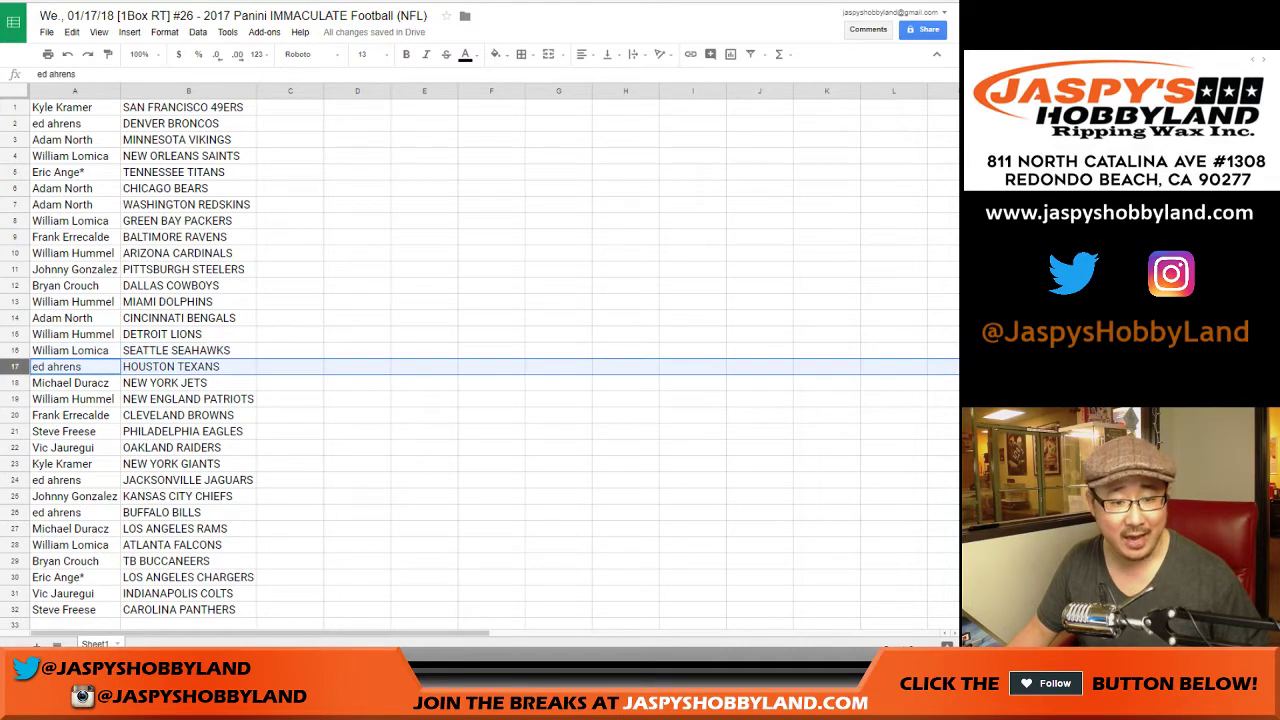
{"action": "key", "text": "Down"}
{"action": "key", "text": "Down"}
{"action": "key", "text": "Down"}
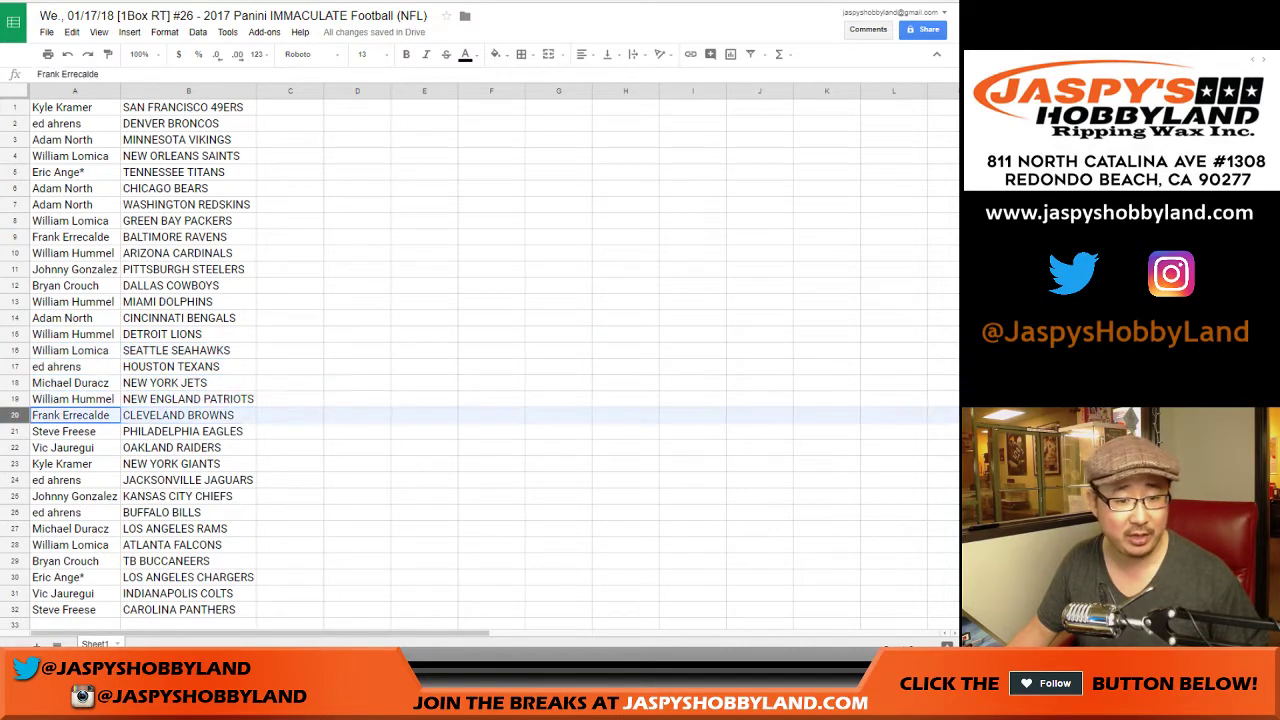
{"action": "key", "text": "Down"}
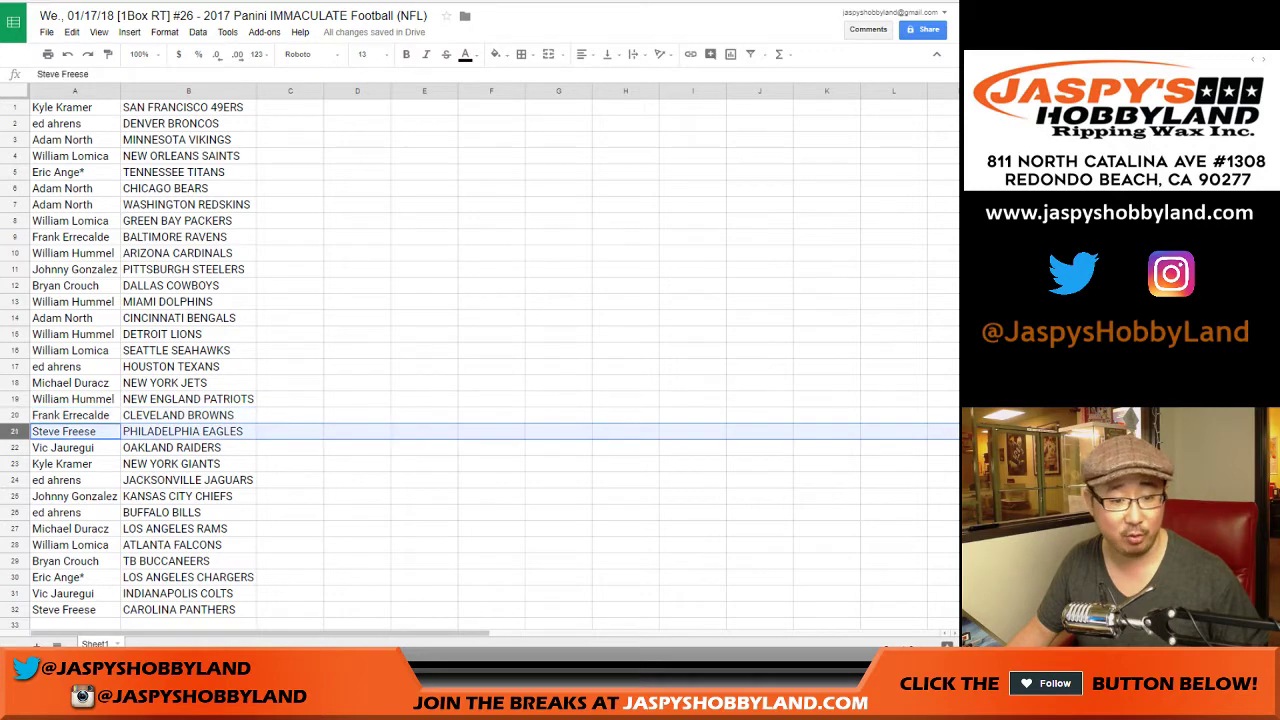
{"action": "key", "text": "Down"}
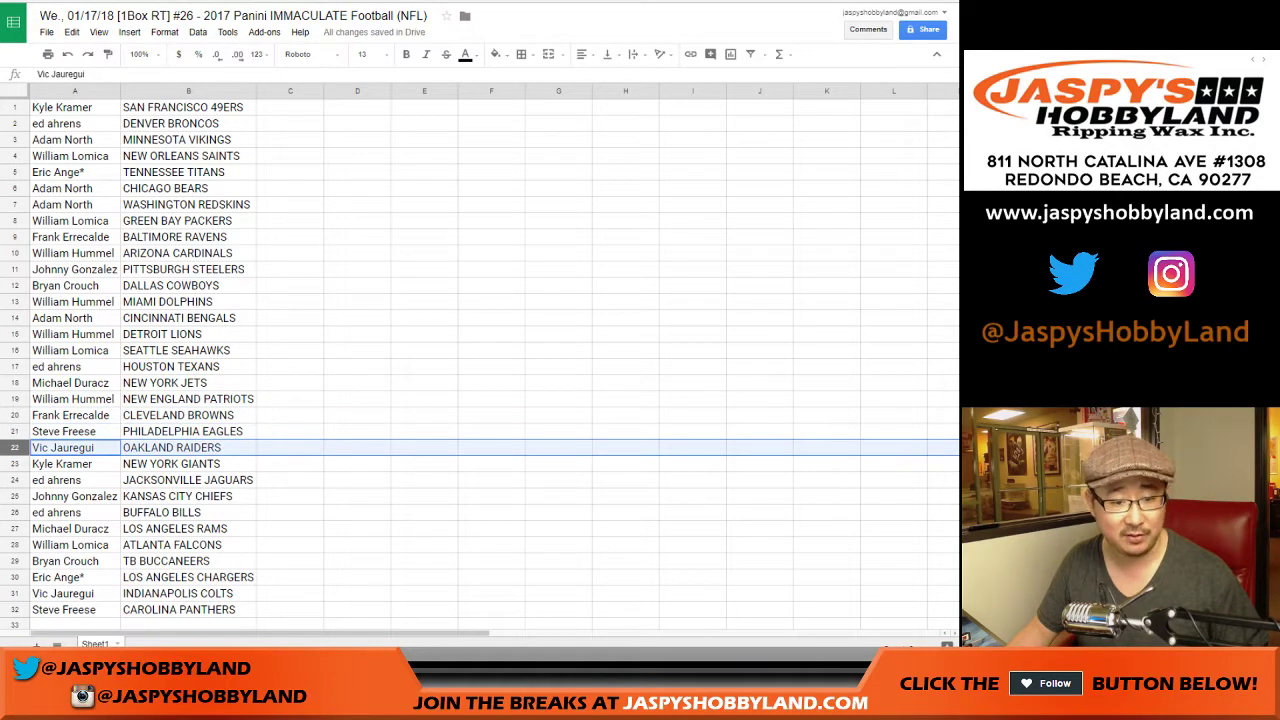
{"action": "key", "text": "Down"}
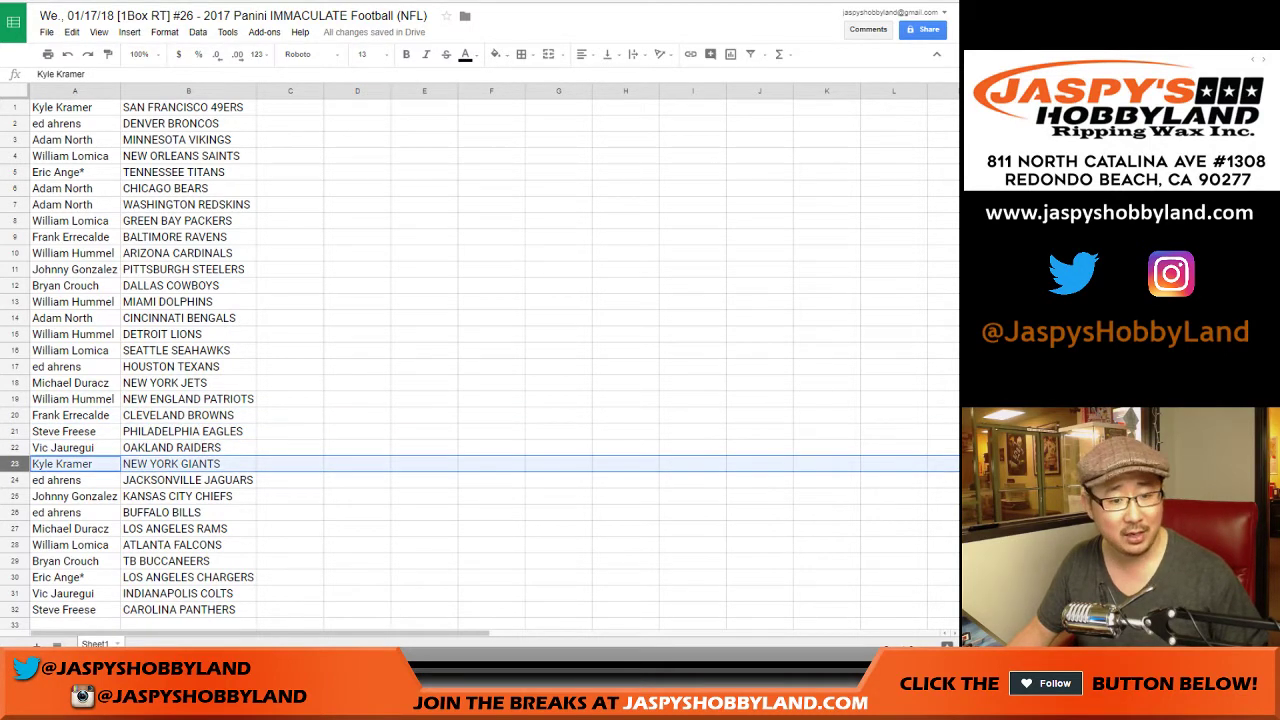
{"action": "scroll", "coordinate": [480, 360], "scroll_direction": "down", "scroll_amount": 3}
{"action": "key", "text": "Down"}
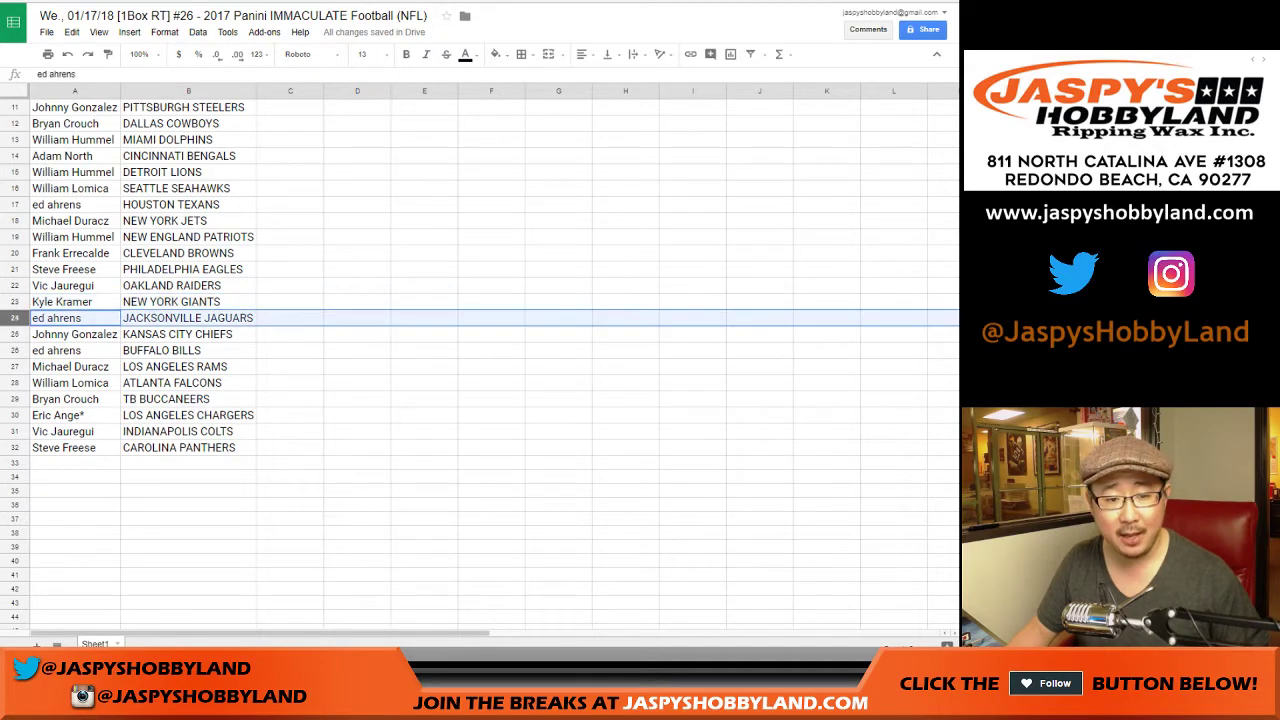
{"action": "key", "text": "Down"}
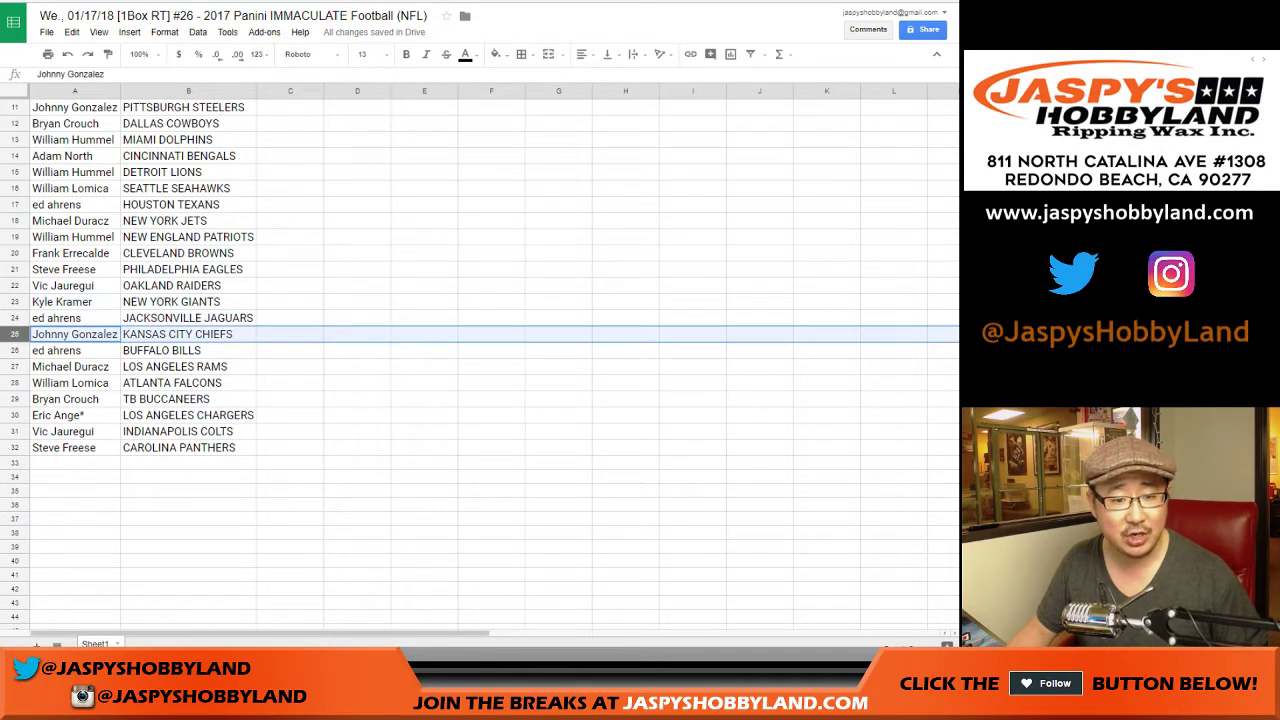
{"action": "key", "text": "Down"}
{"action": "key", "text": "Down"}
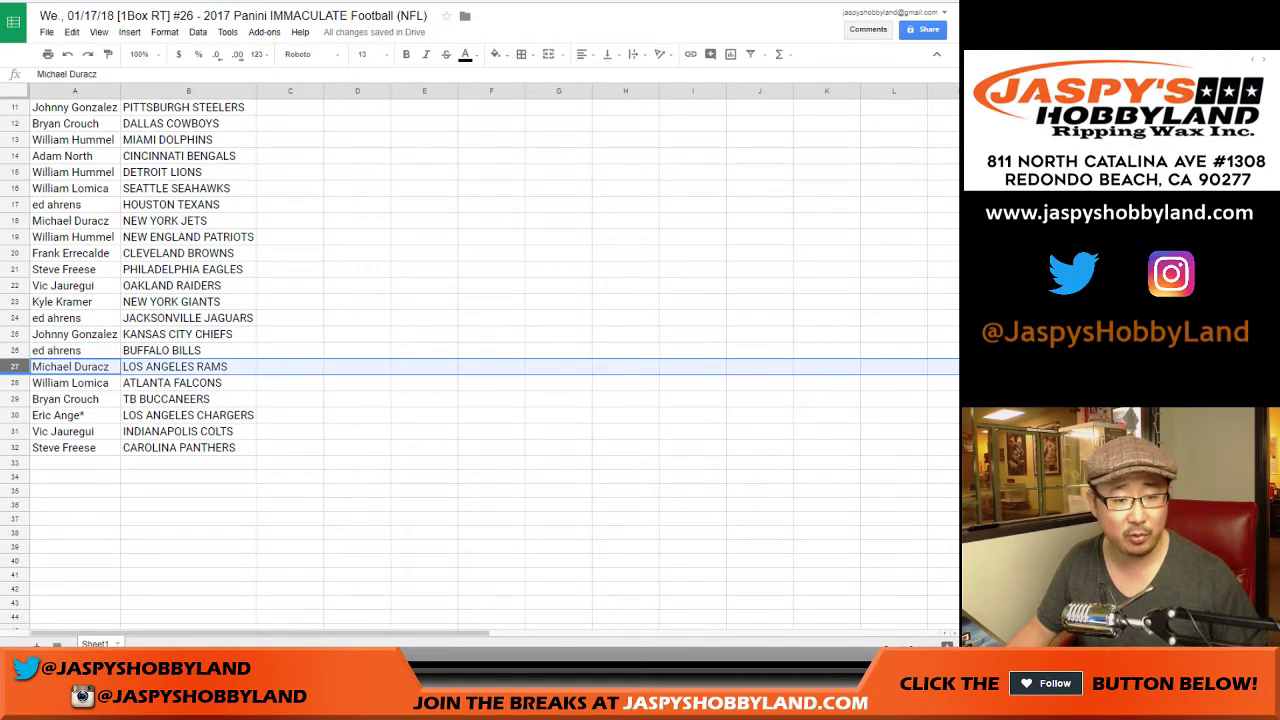
{"action": "key", "text": "Down"}
{"action": "key", "text": "Down"}
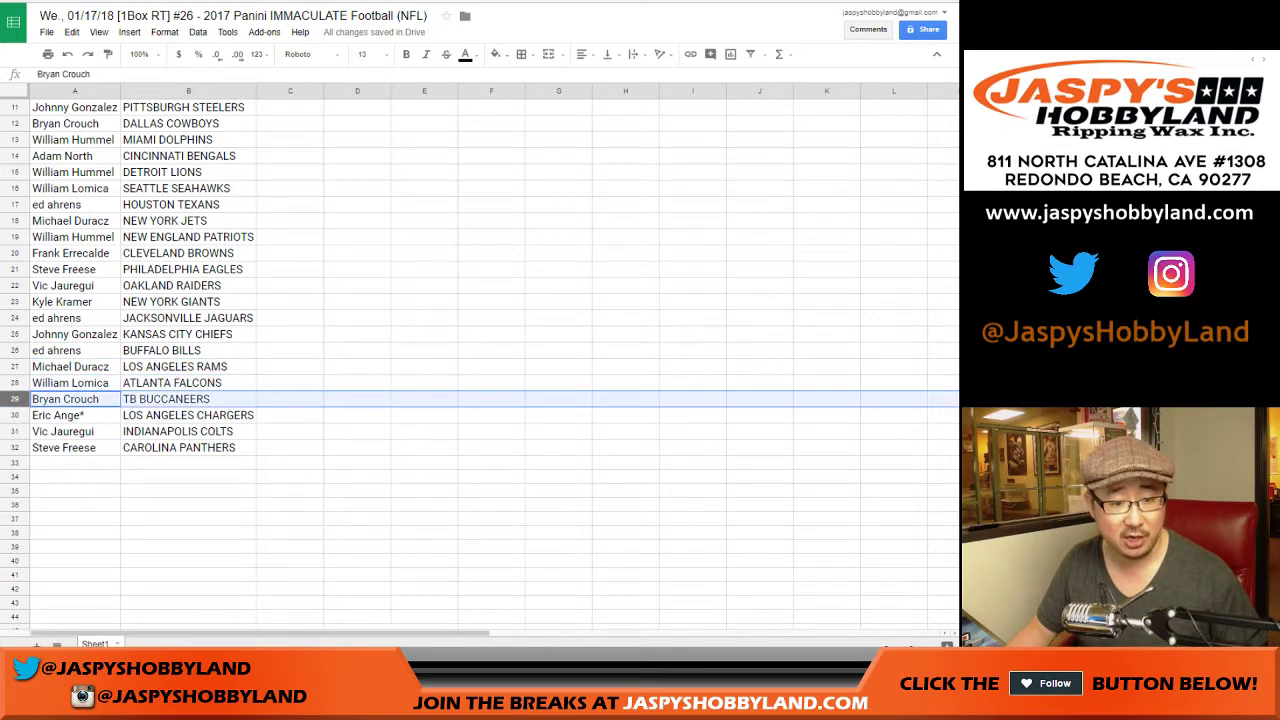
{"action": "key", "text": "Down"}
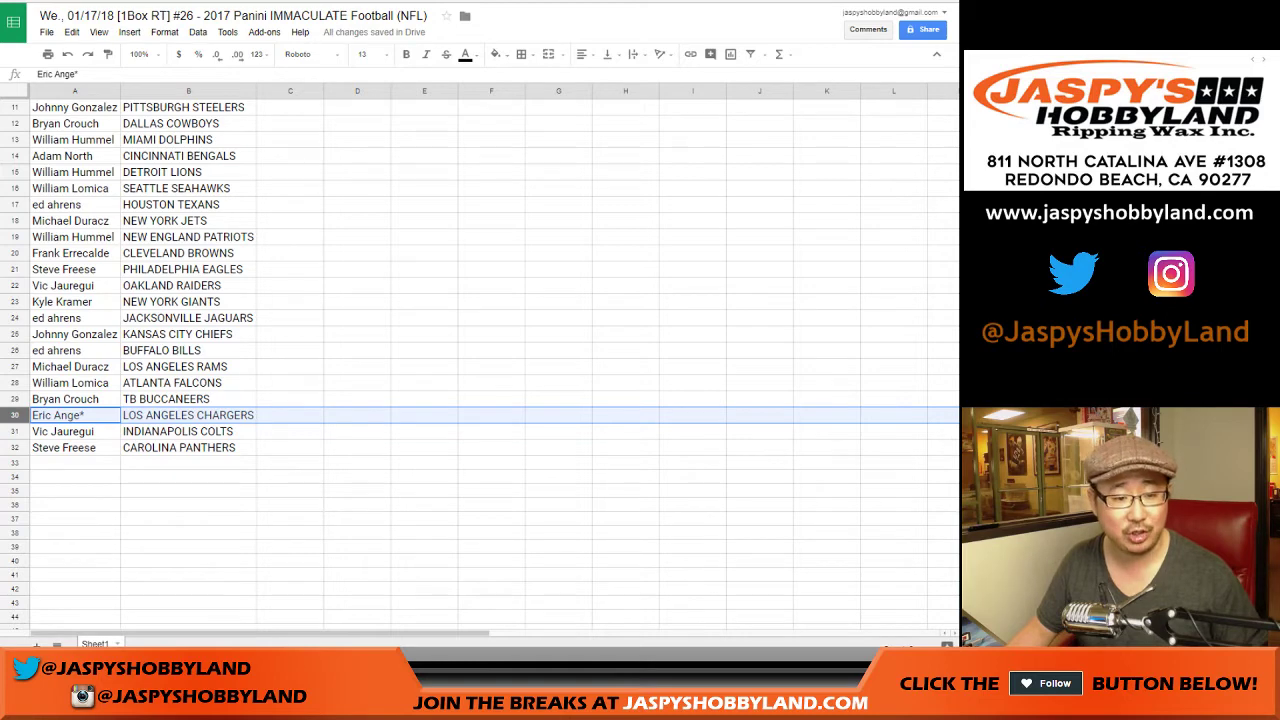
{"action": "key", "text": "Down"}
{"action": "key", "text": "Down"}
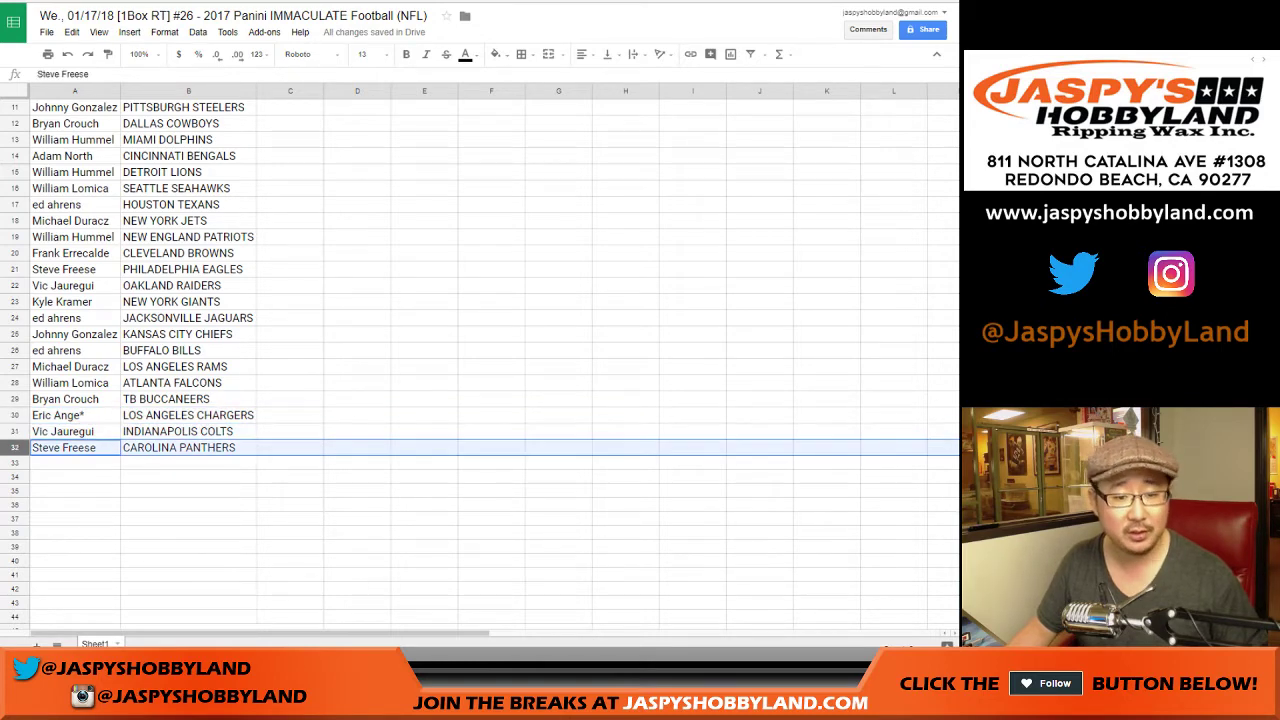
{"action": "scroll", "coordinate": [480, 360], "scroll_direction": "up", "scroll_amount": 3}
Step: Sort the sheet A→Z by the team column B
{"action": "left_click", "coordinate": [188, 91]}
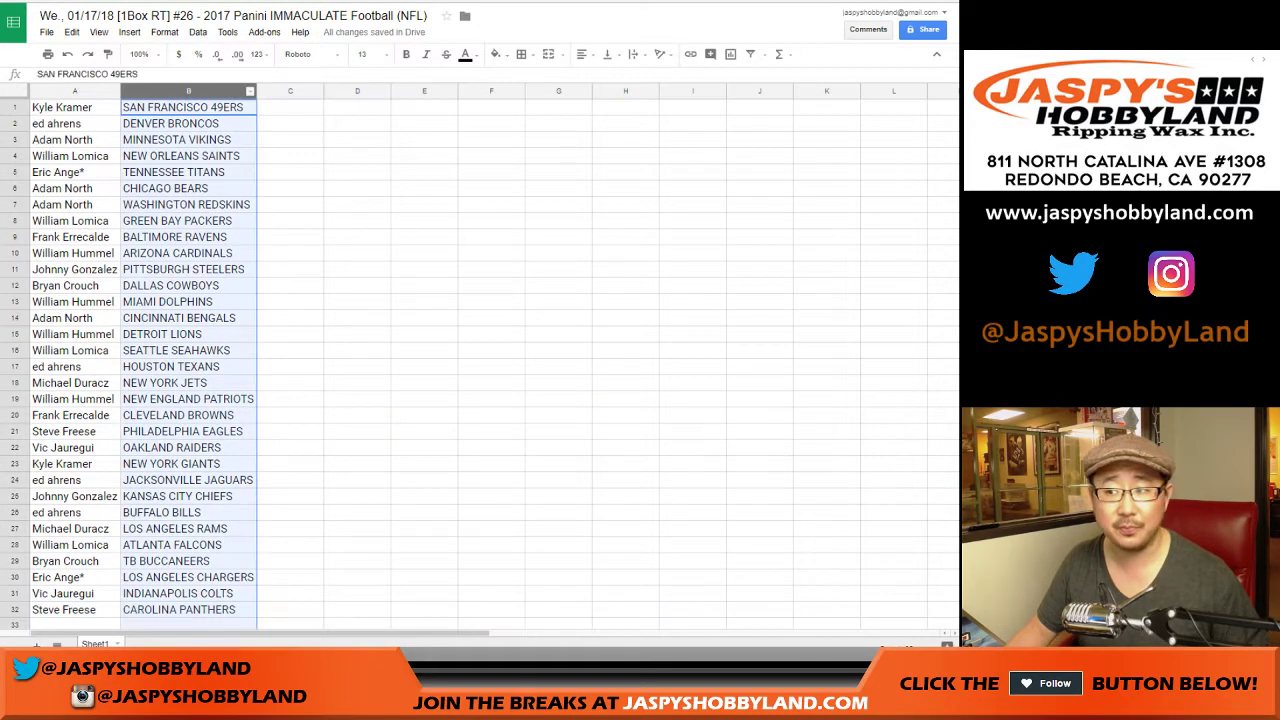
{"action": "key", "text": "alt+shift+d"}
{"action": "key", "text": "Return"}
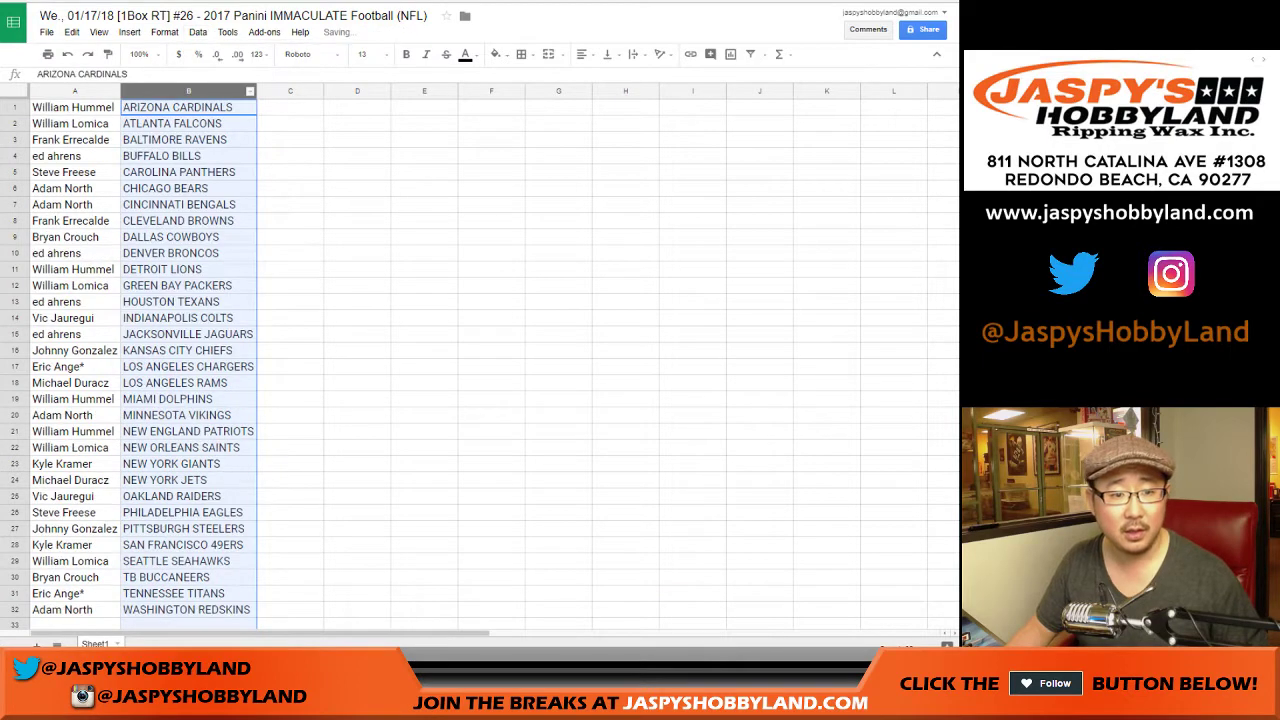
Step: Put borders on every cell of the table and centre all the text
{"action": "key", "text": "ctrl+a"}
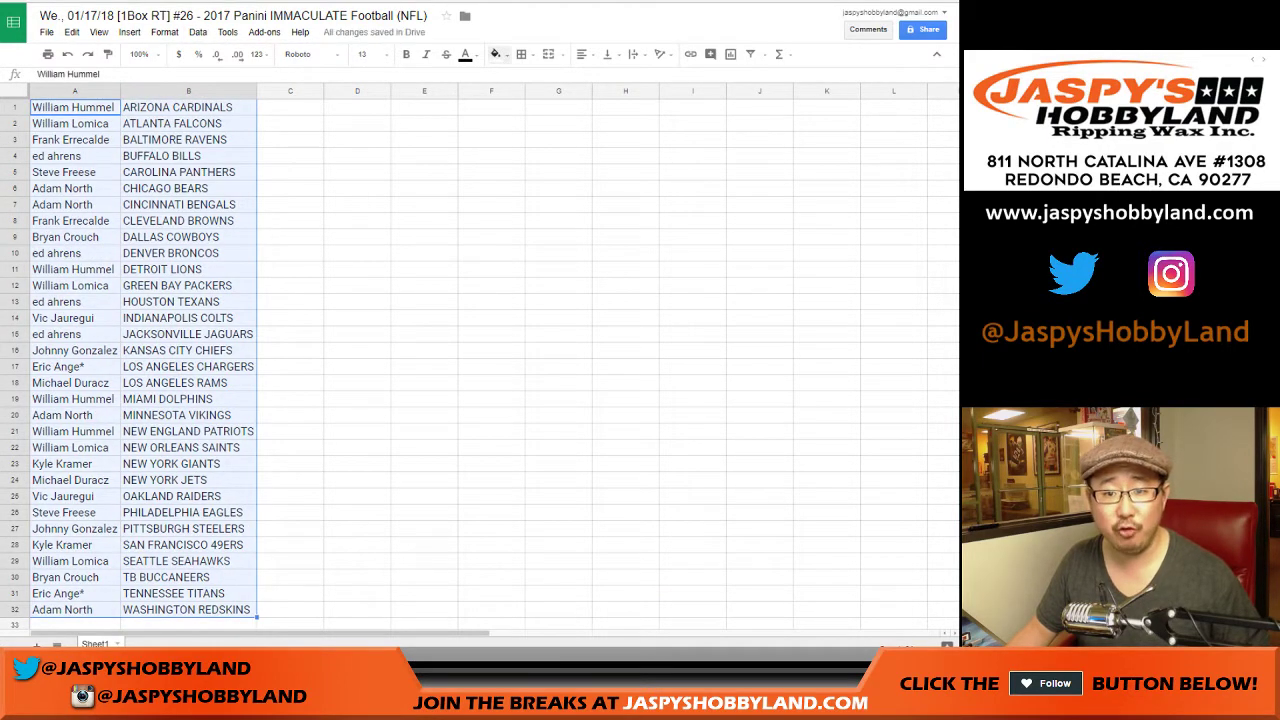
{"action": "left_click", "coordinate": [521, 54]}
{"action": "left_click", "coordinate": [526, 81]}
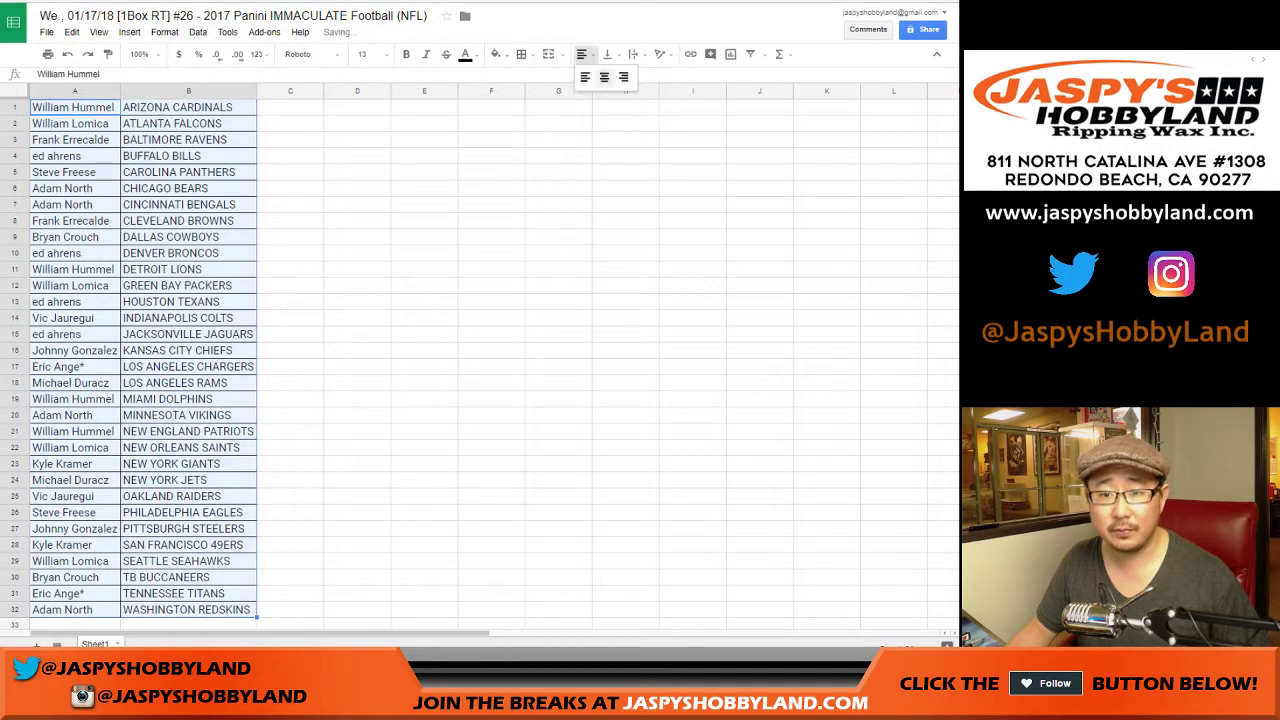
{"action": "left_click", "coordinate": [581, 54]}
{"action": "left_click", "coordinate": [597, 81]}
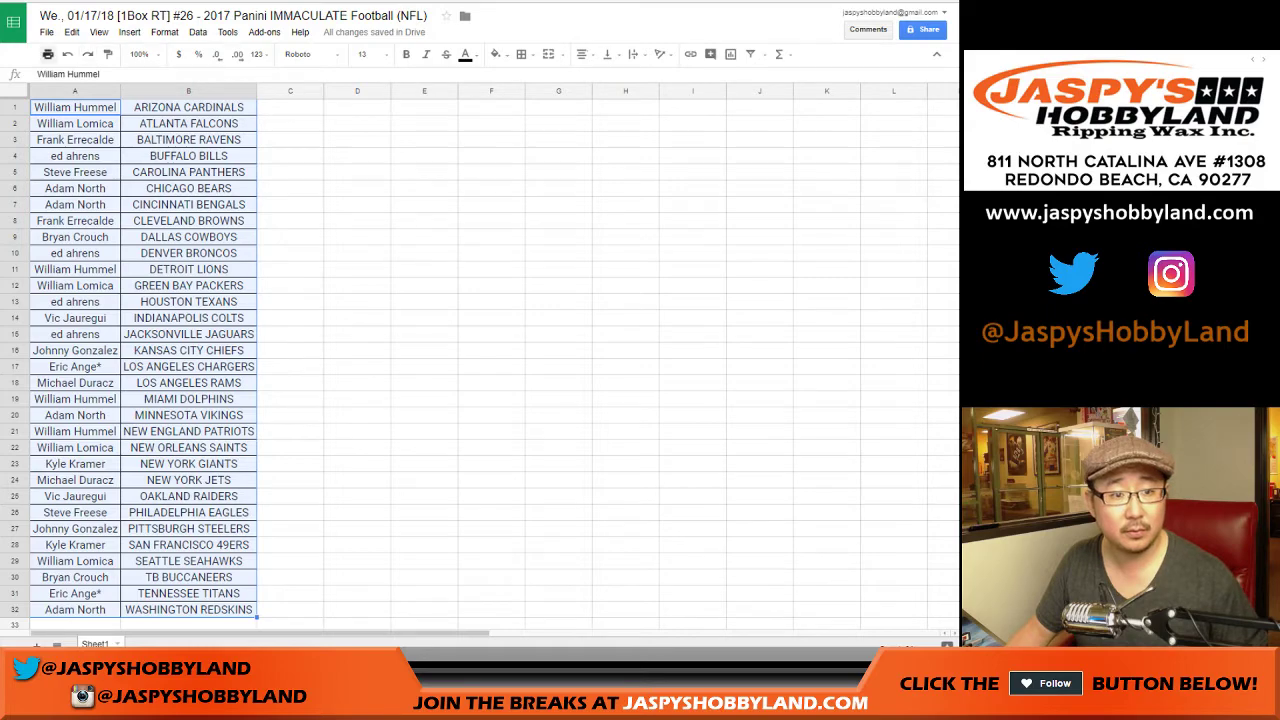
{"action": "left_click", "coordinate": [290, 107]}
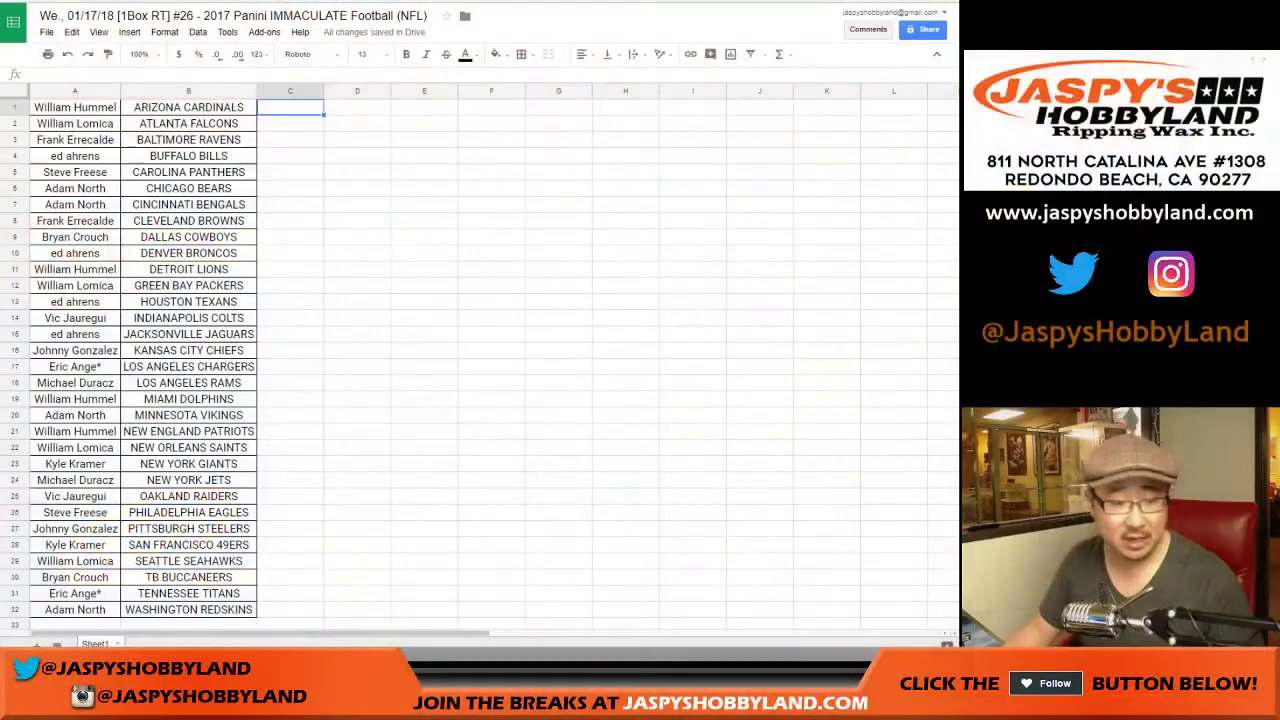
{"action": "left_click", "coordinate": [14, 561]}
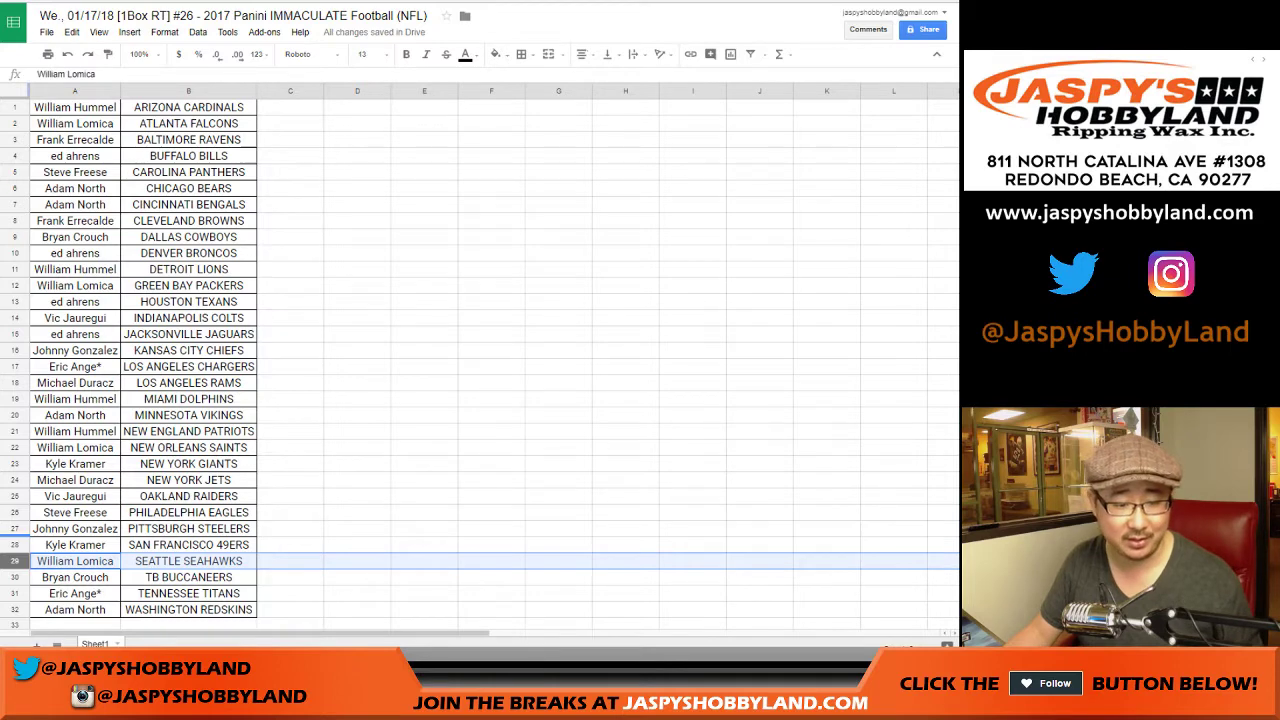
{"action": "left_click", "coordinate": [14, 544]}
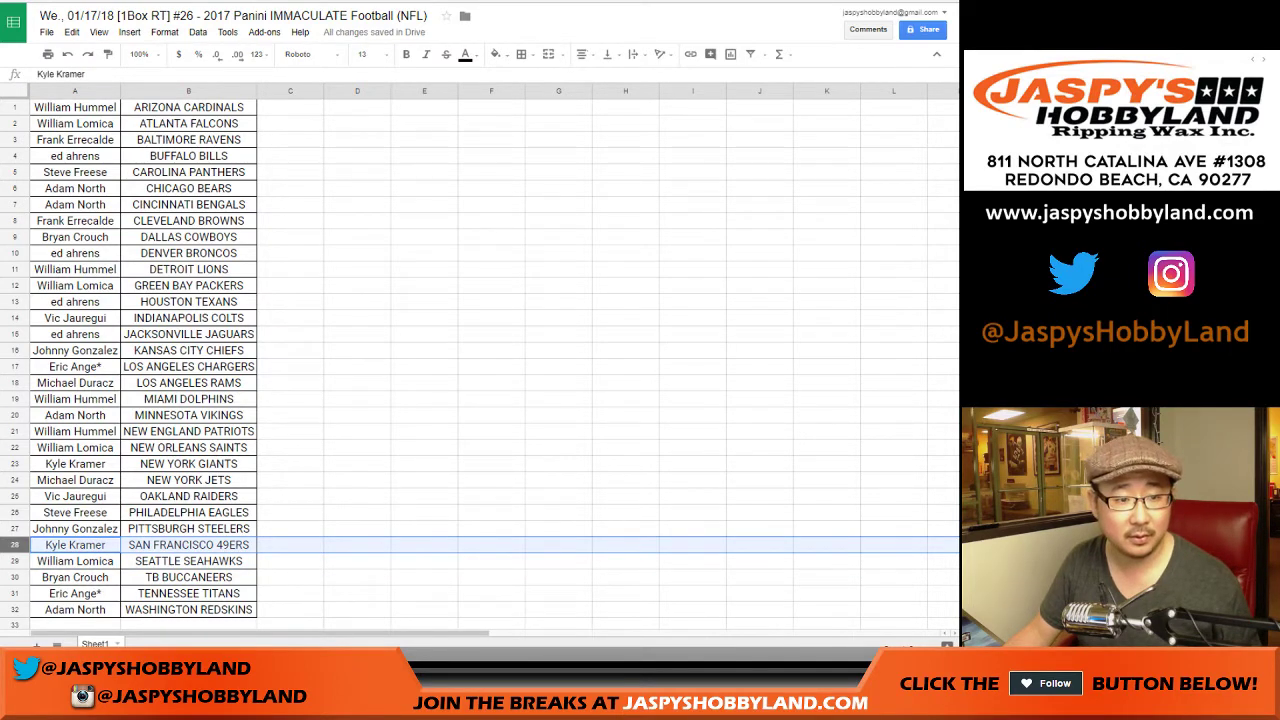
{"action": "left_click", "coordinate": [14, 463], "text": "ctrl"}
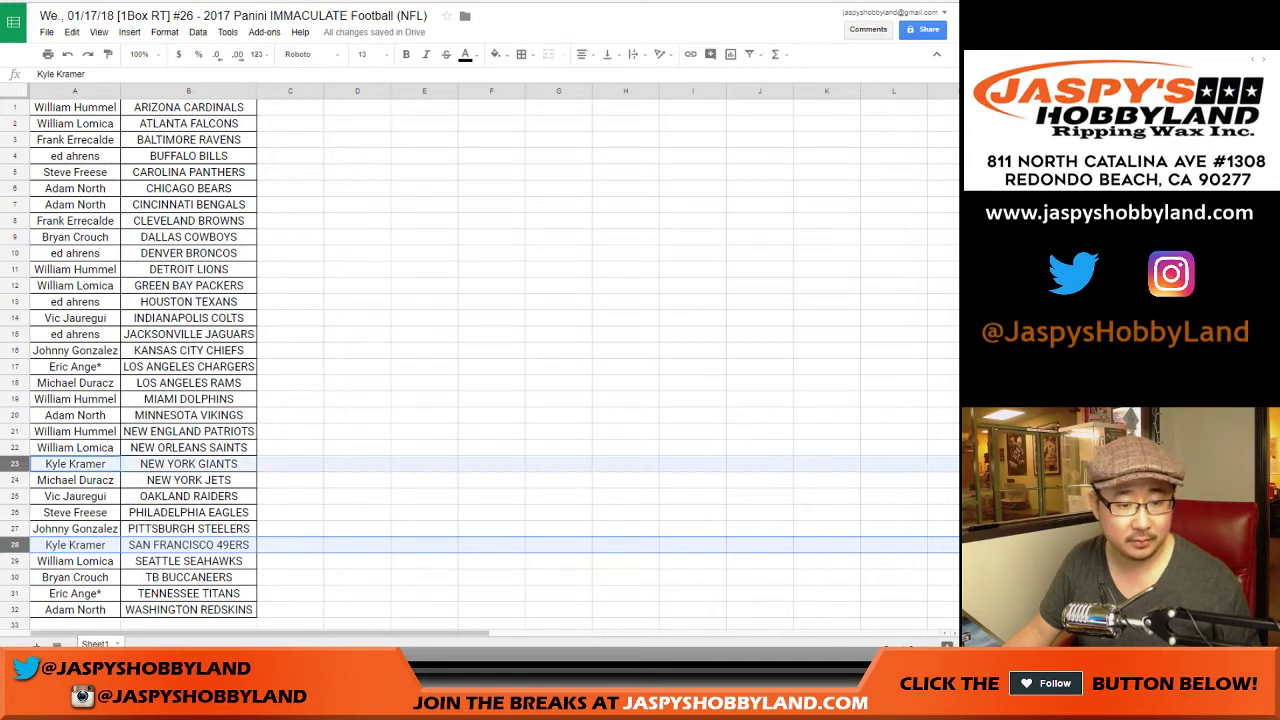
{"action": "left_click", "coordinate": [14, 560], "text": "ctrl"}
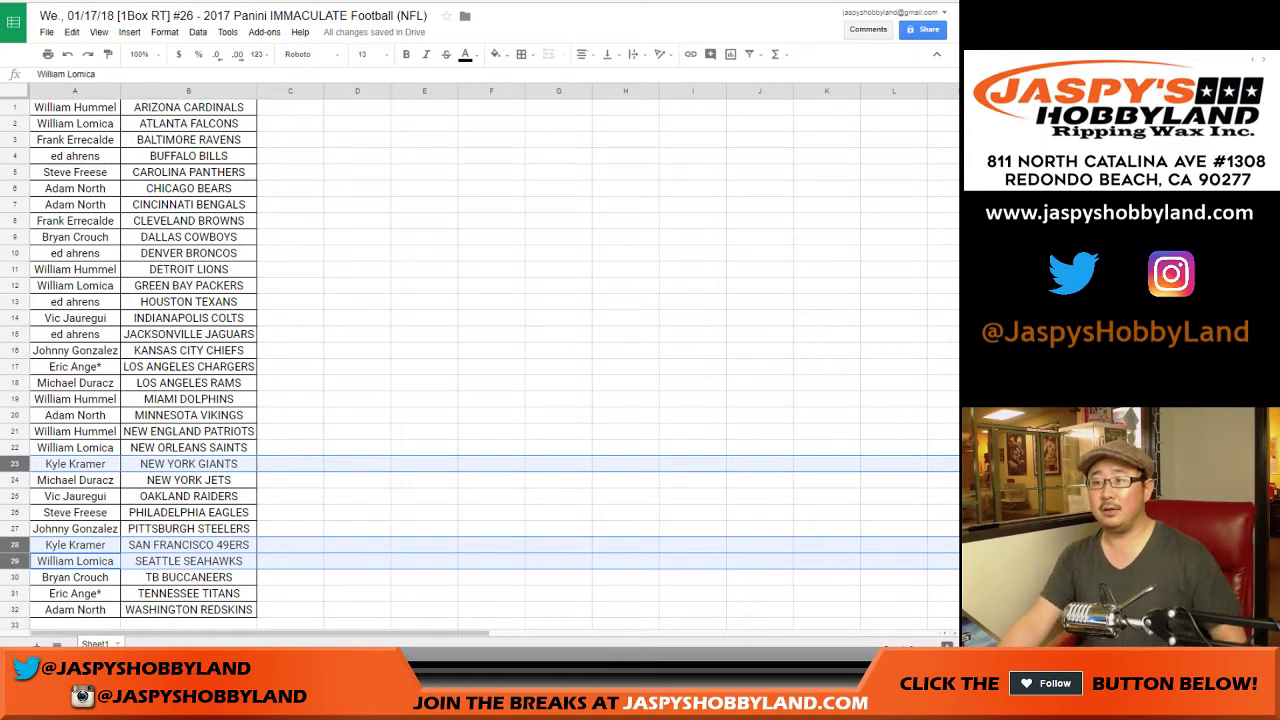
{"action": "left_click", "coordinate": [692, 431]}
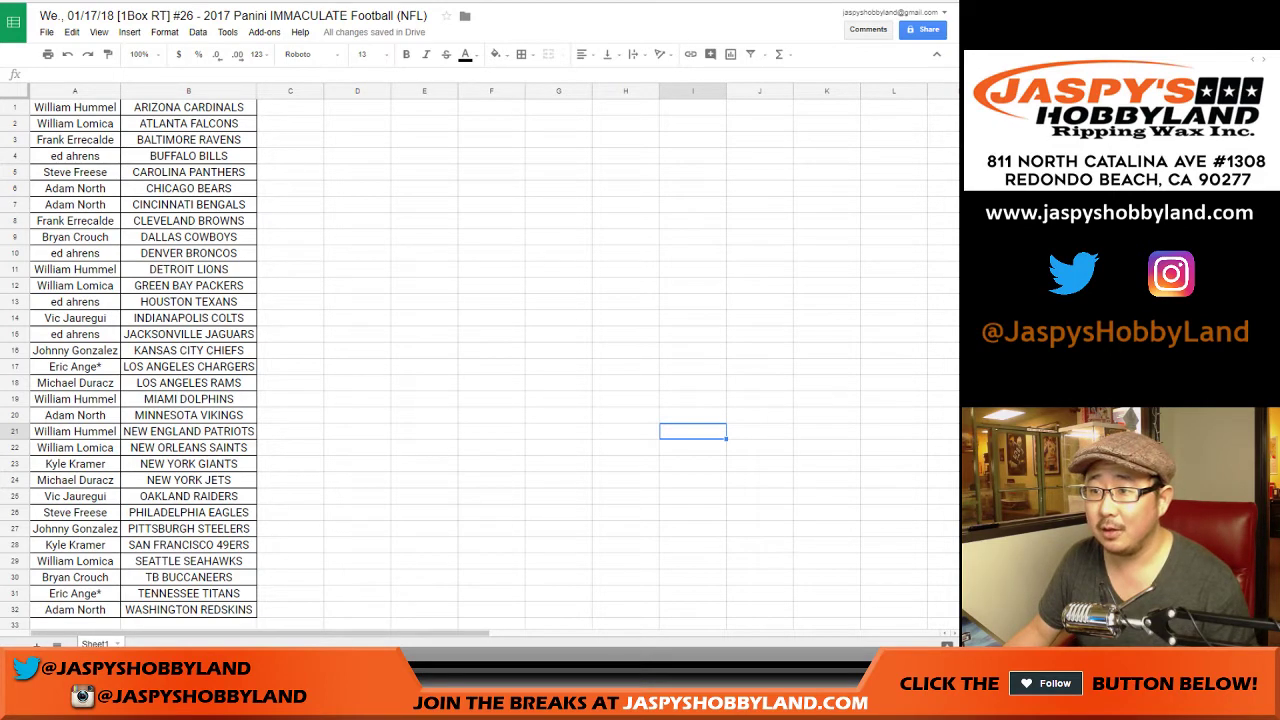
Step: Find 'hummel' in the sheet, step through its matches, then point out rows 13 and 15
{"action": "left_click", "coordinate": [558, 334]}
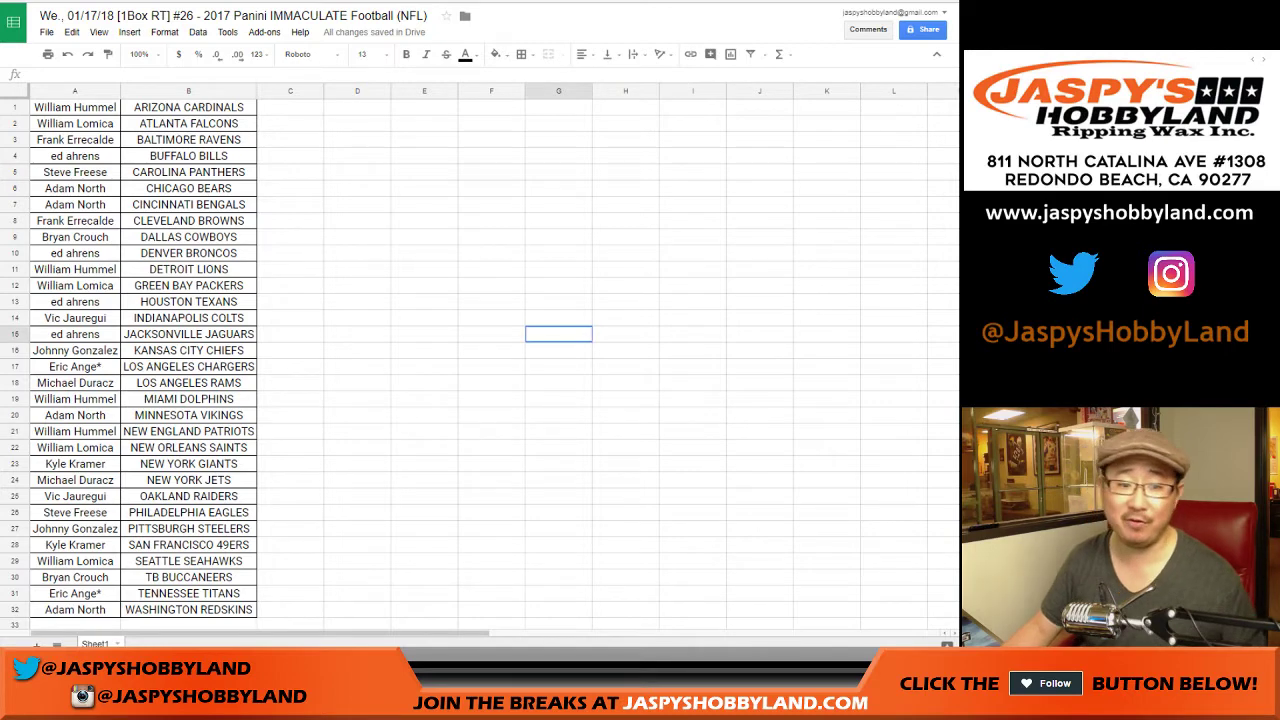
{"action": "key", "text": "ctrl+f"}
{"action": "type", "text": "mmel"}
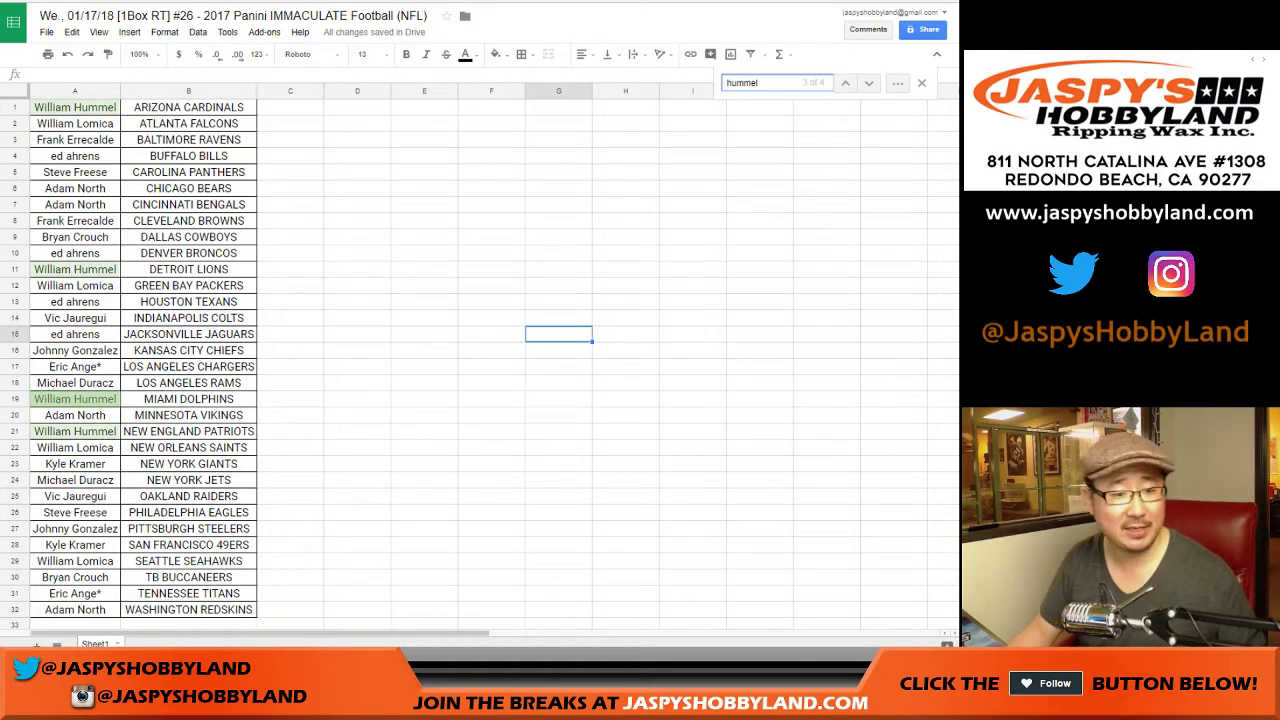
{"action": "key", "text": "Return"}
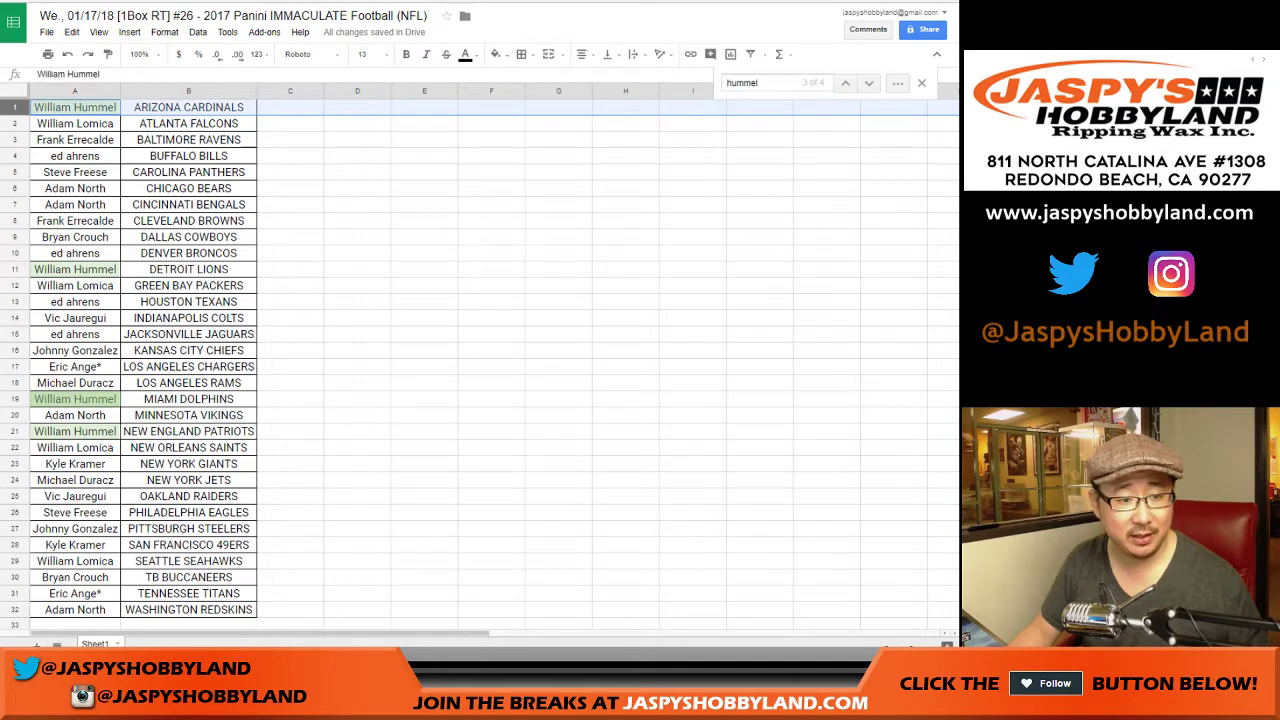
{"action": "key", "text": "Return"}
{"action": "key", "text": "Return"}
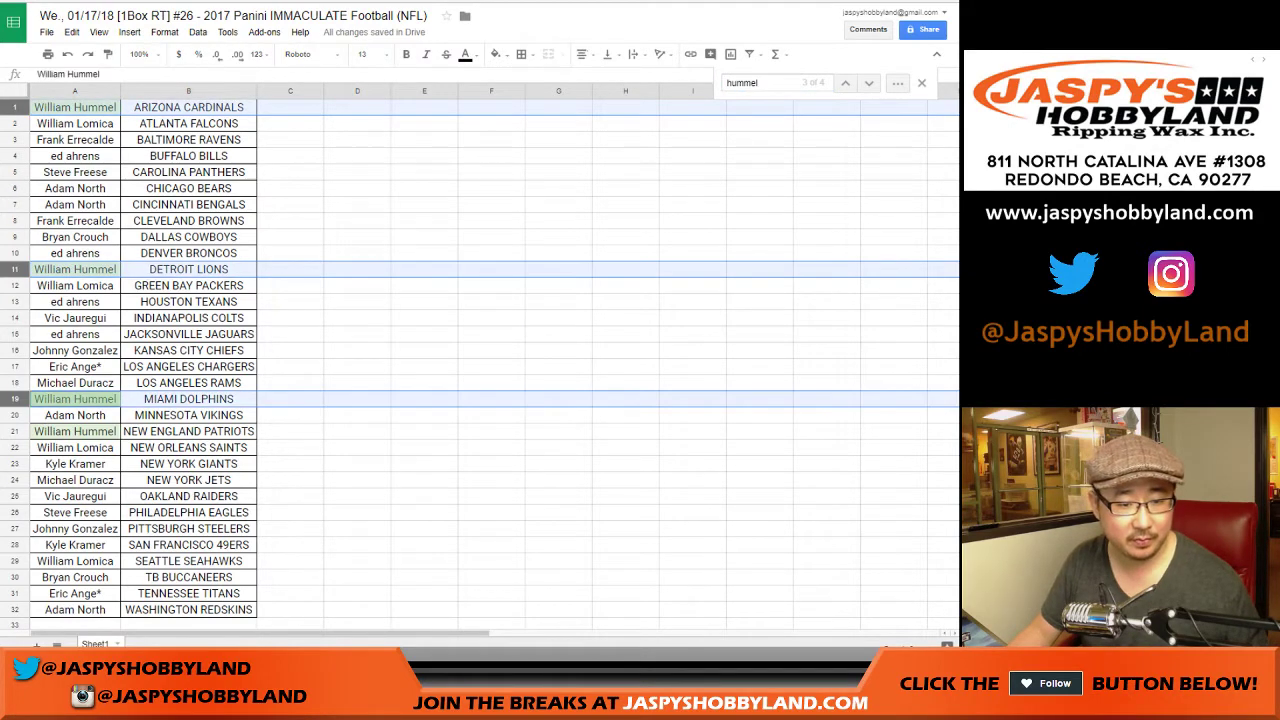
{"action": "key", "text": "Return"}
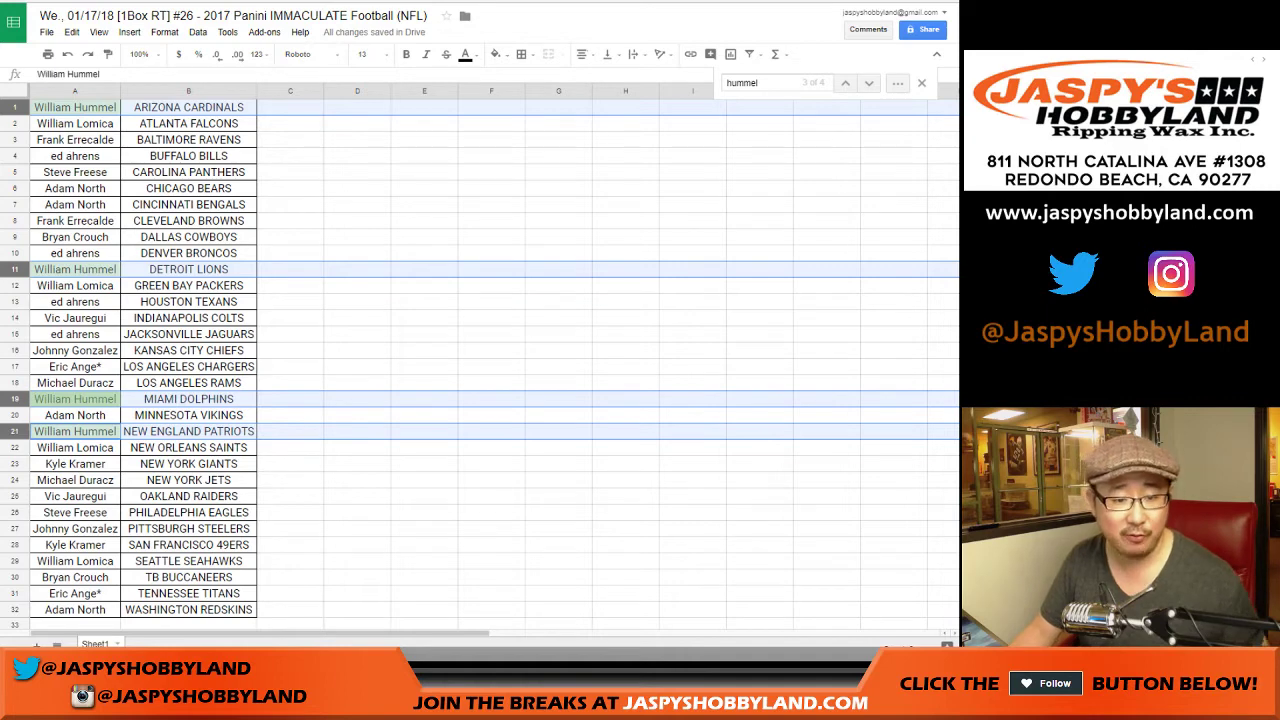
{"action": "left_click", "coordinate": [75, 301]}
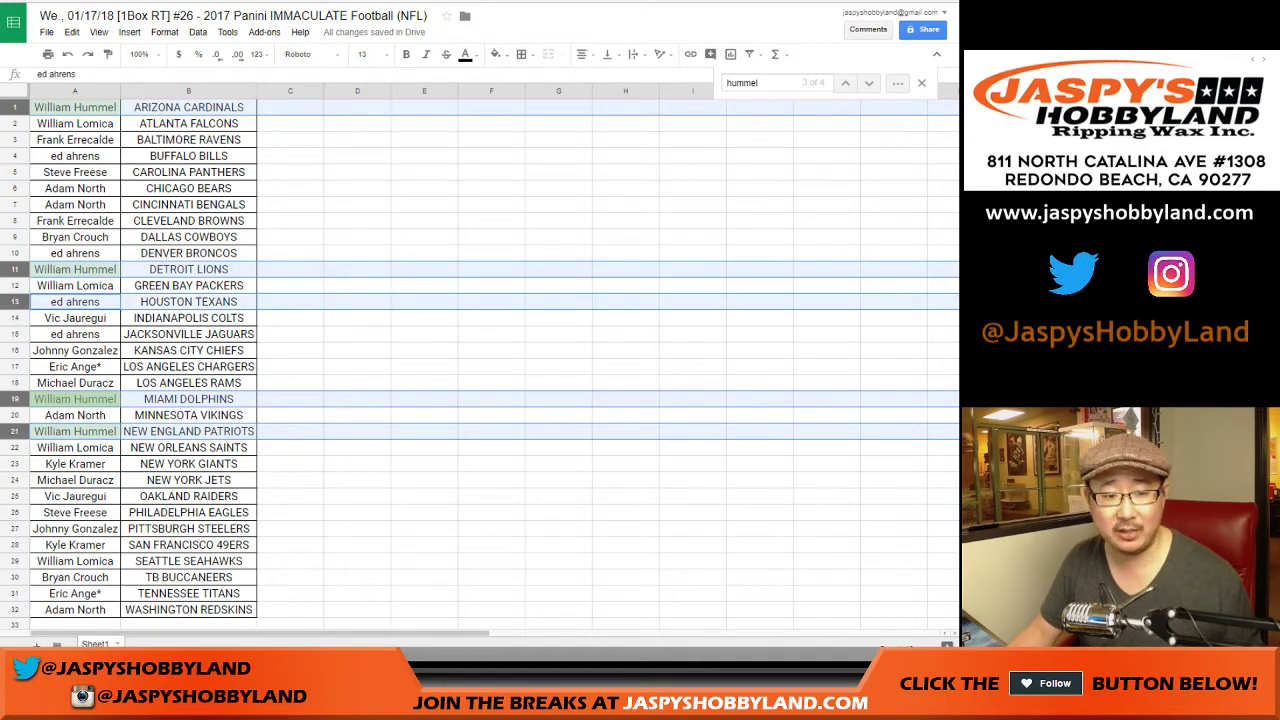
{"action": "left_click", "coordinate": [75, 334]}
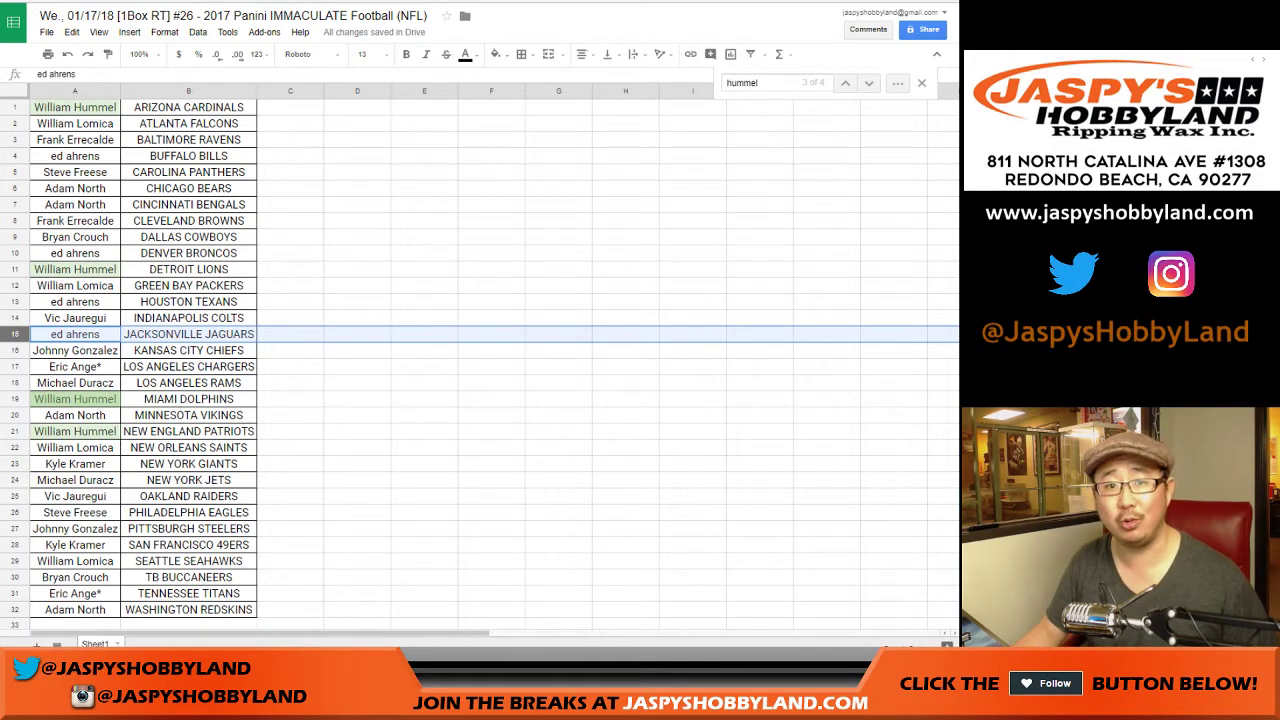
Step: Park the Jaguars-row participant in C15 and move the repeated participant into A15
{"action": "left_click", "coordinate": [75, 334]}
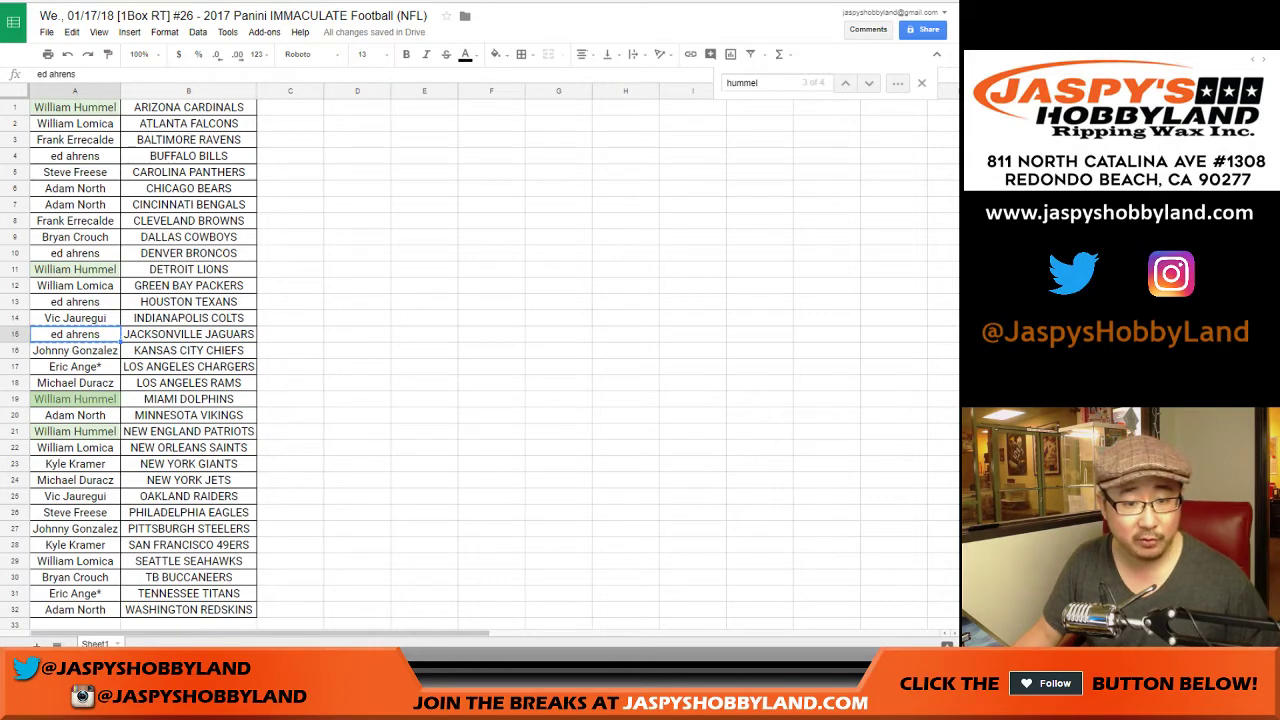
{"action": "left_click_drag", "start_coordinate": [119, 340], "coordinate": [336, 353]}
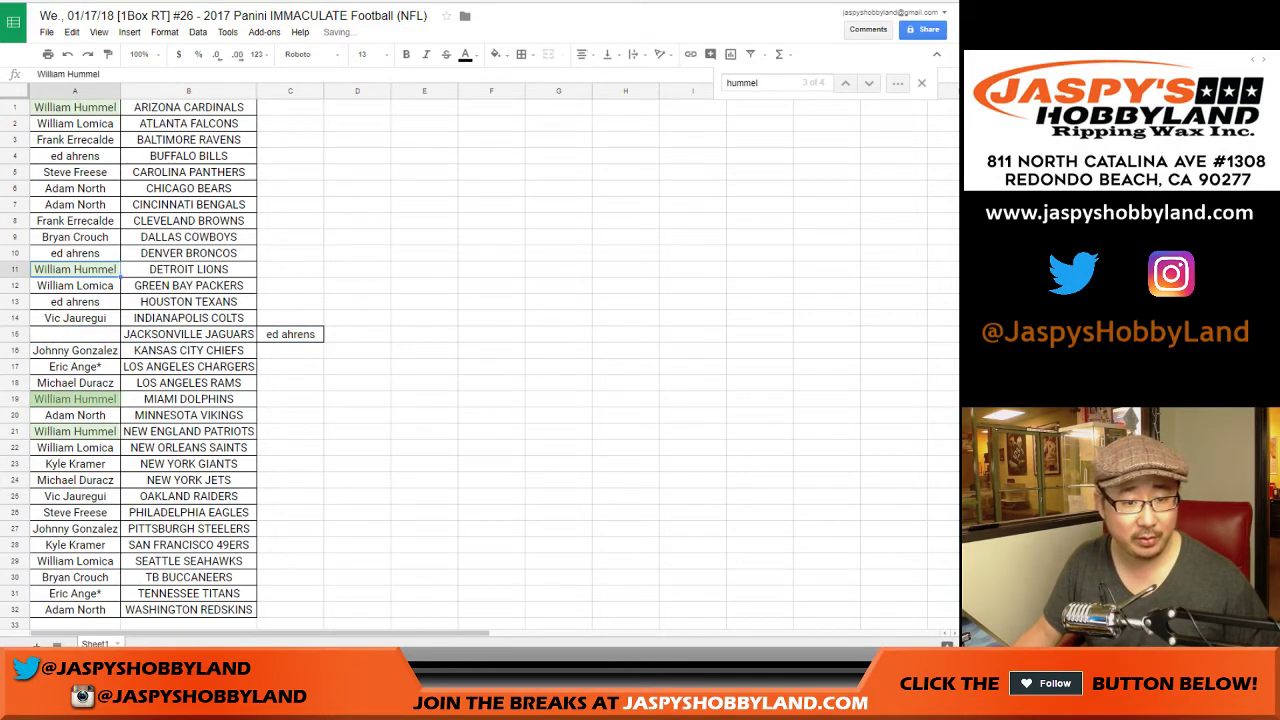
{"action": "left_click", "coordinate": [75, 334]}
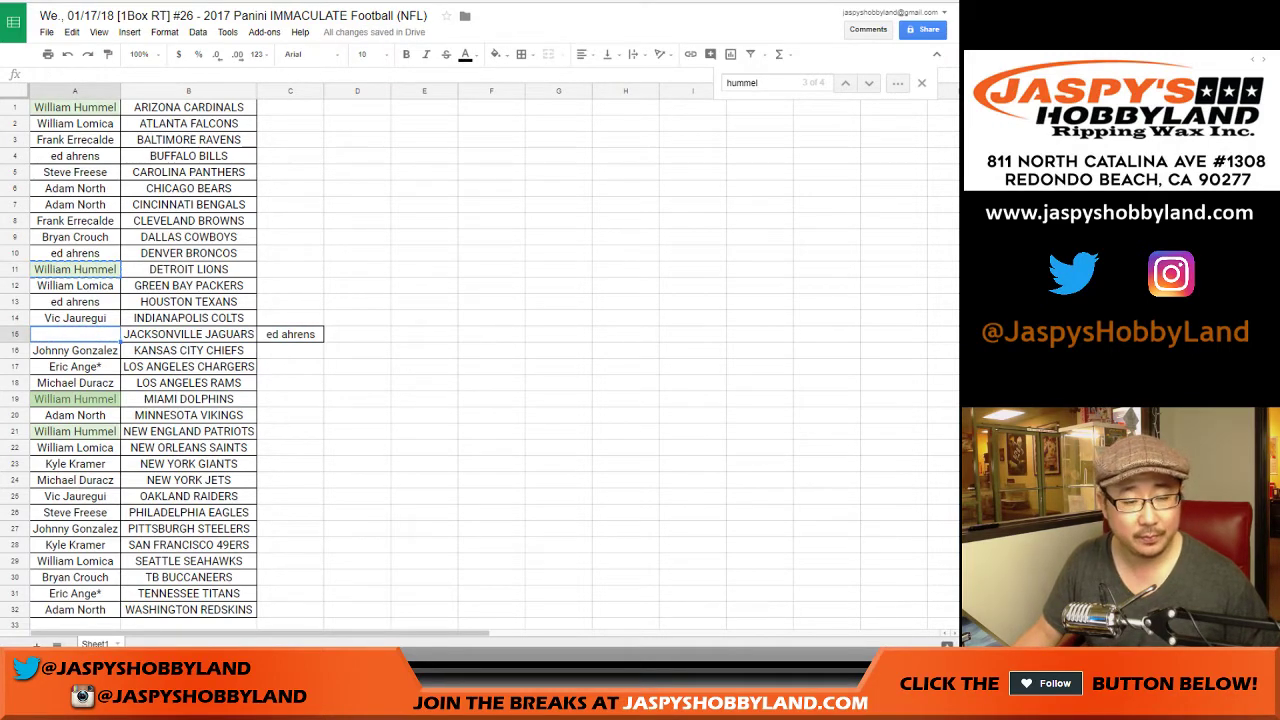
{"action": "left_click_drag", "start_coordinate": [119, 276], "coordinate": [131, 348]}
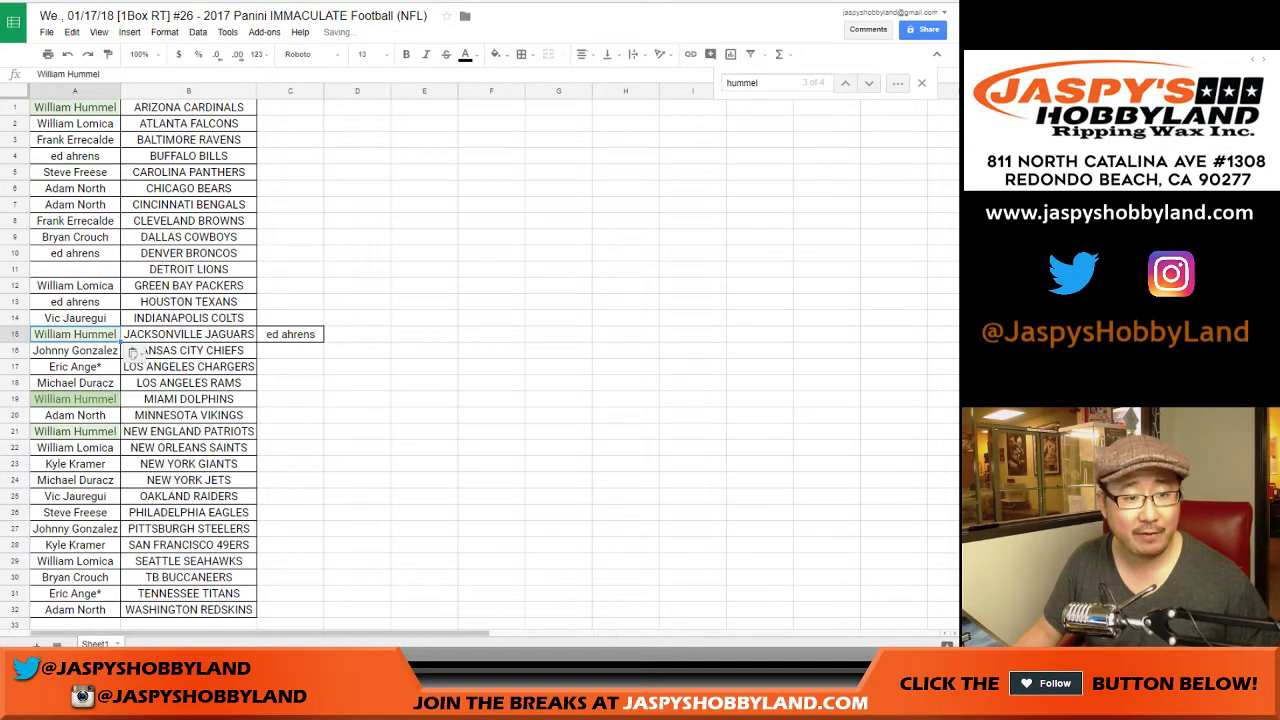
Step: Clear the repeated participant's other entries in A1, A19 and A21
{"action": "left_click", "coordinate": [75, 107]}
{"action": "key", "text": "Delete"}
{"action": "left_click", "coordinate": [75, 399]}
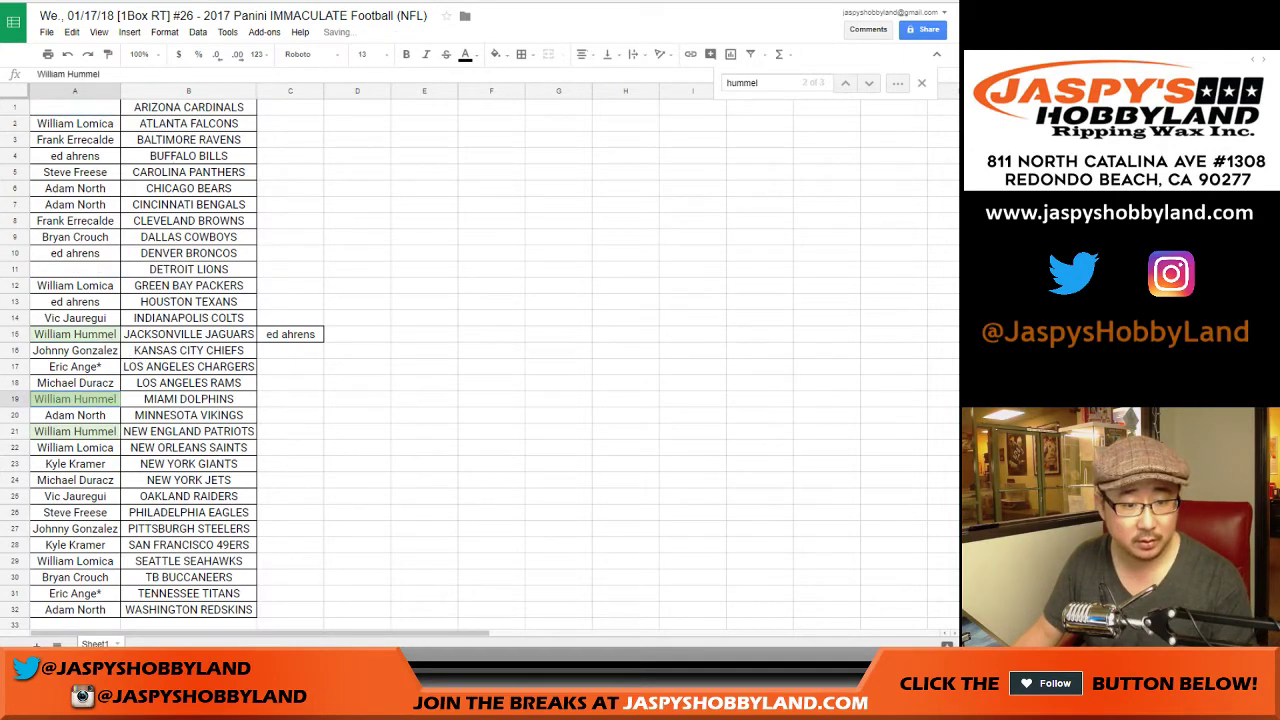
{"action": "key", "text": "Delete"}
{"action": "left_click", "coordinate": [75, 431]}
{"action": "key", "text": "Delete"}
Step: Fill the Arizona, Detroit, Miami and New England name cells with the parked participant
{"action": "left_click", "coordinate": [290, 334]}
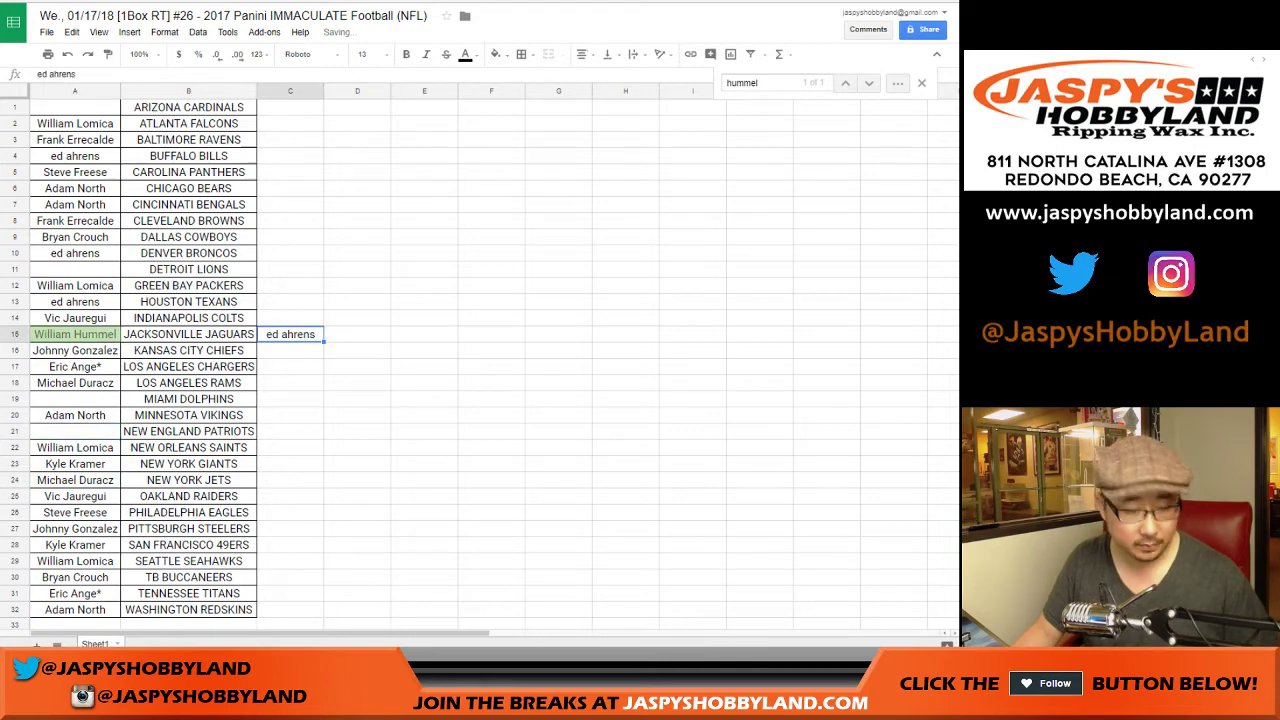
{"action": "left_click", "coordinate": [75, 107]}
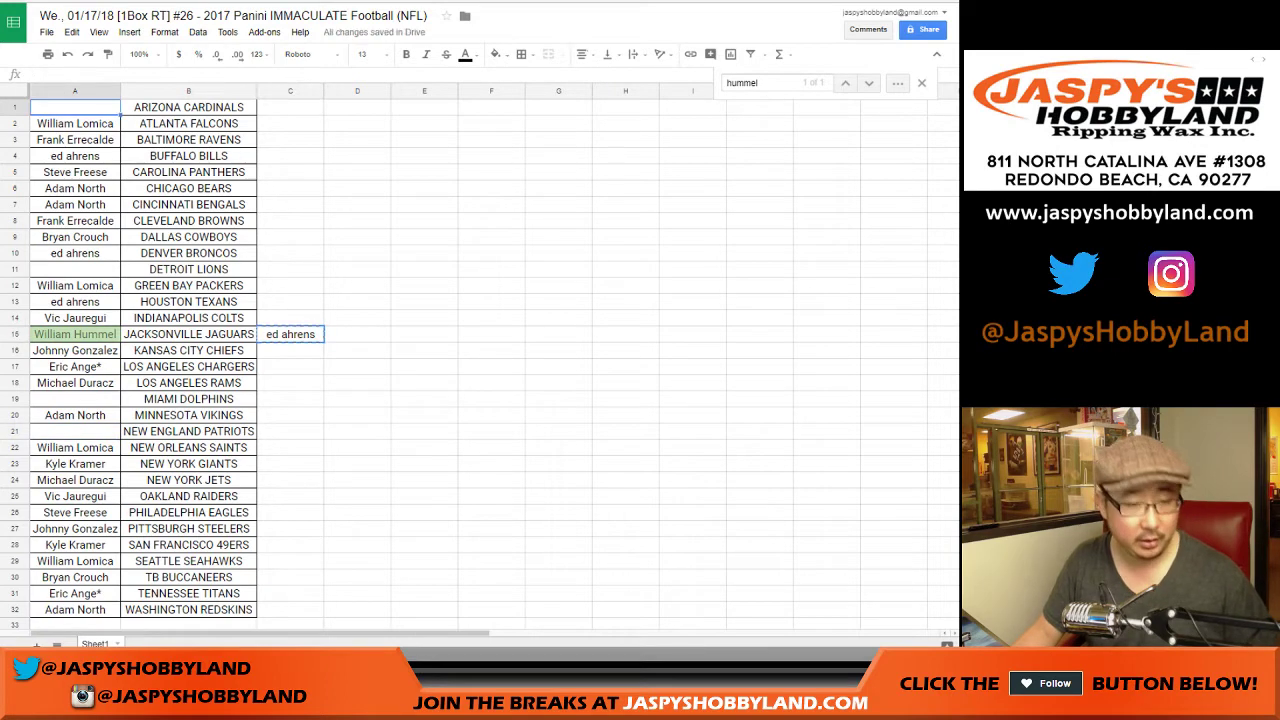
{"action": "left_click", "coordinate": [75, 269]}
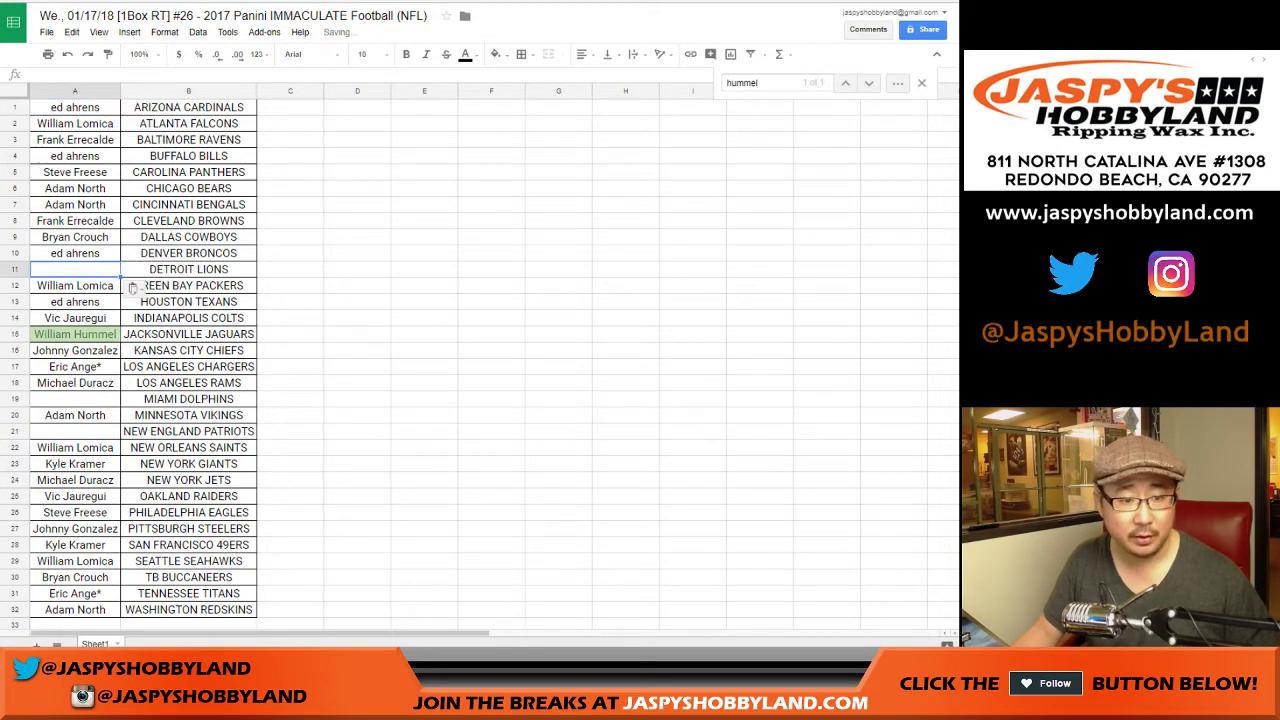
{"action": "left_click", "coordinate": [75, 107]}
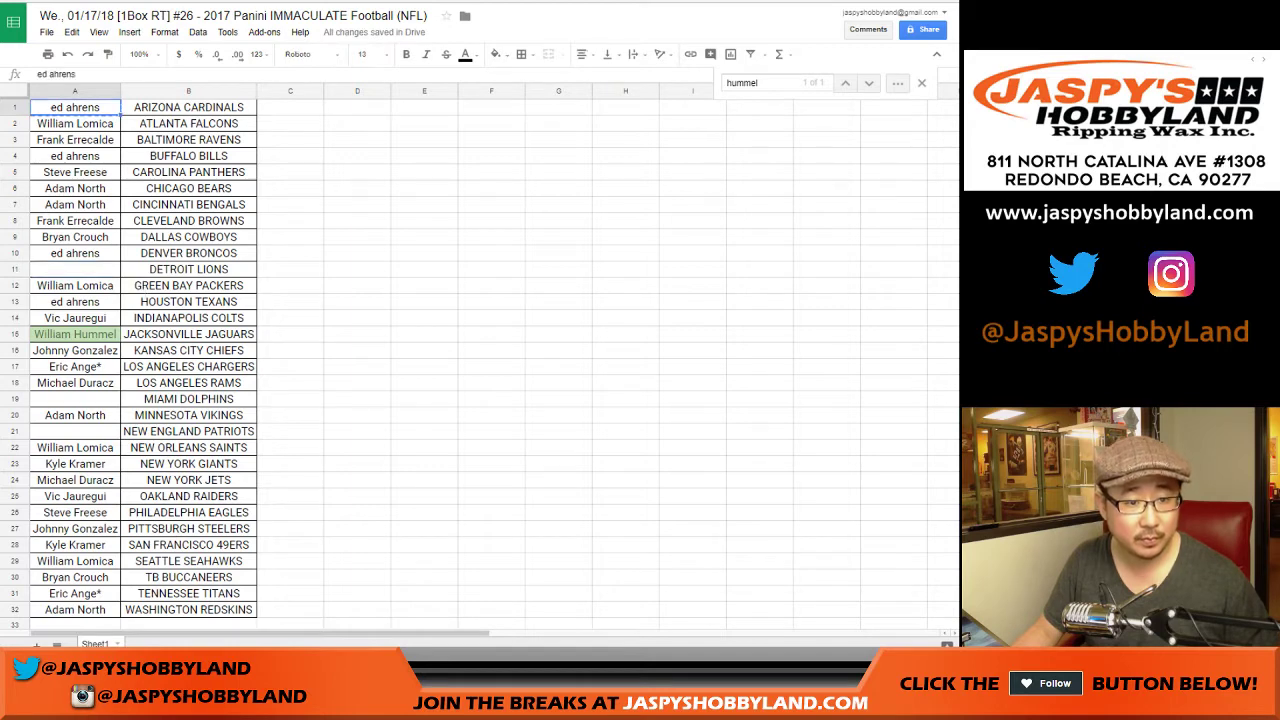
{"action": "left_click_drag", "start_coordinate": [119, 110], "coordinate": [132, 275]}
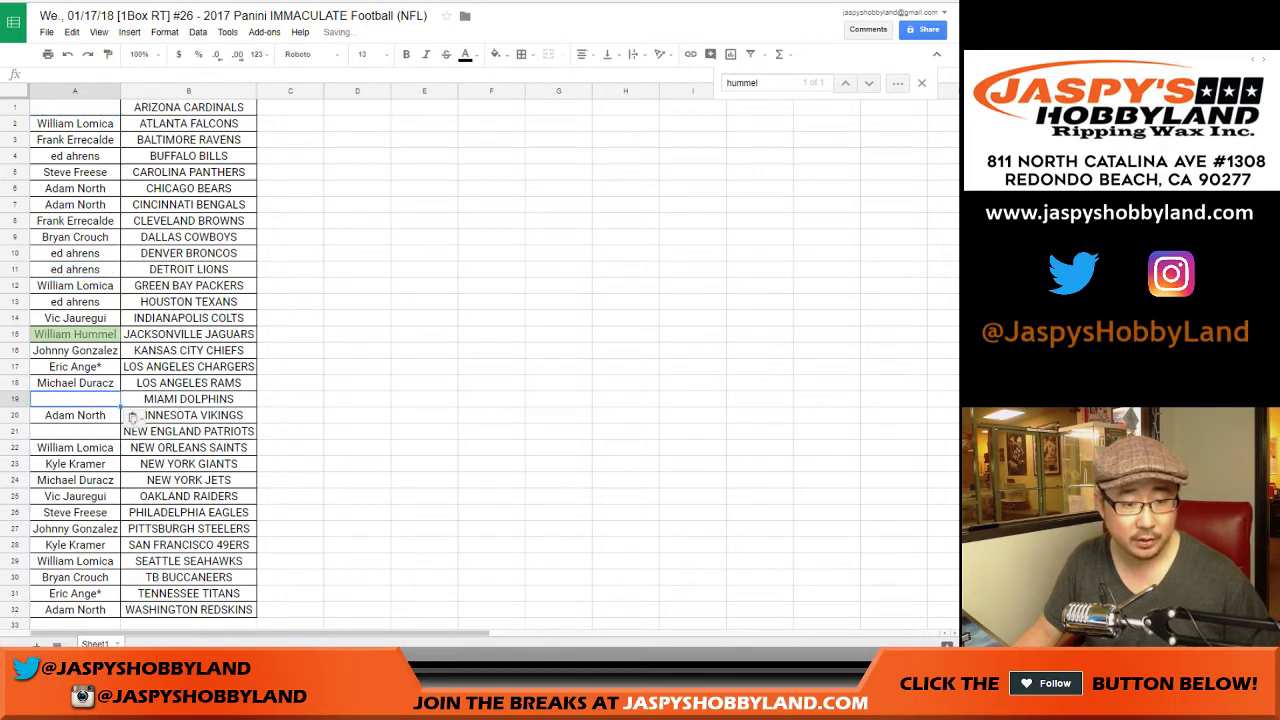
{"action": "left_click", "coordinate": [118, 431]}
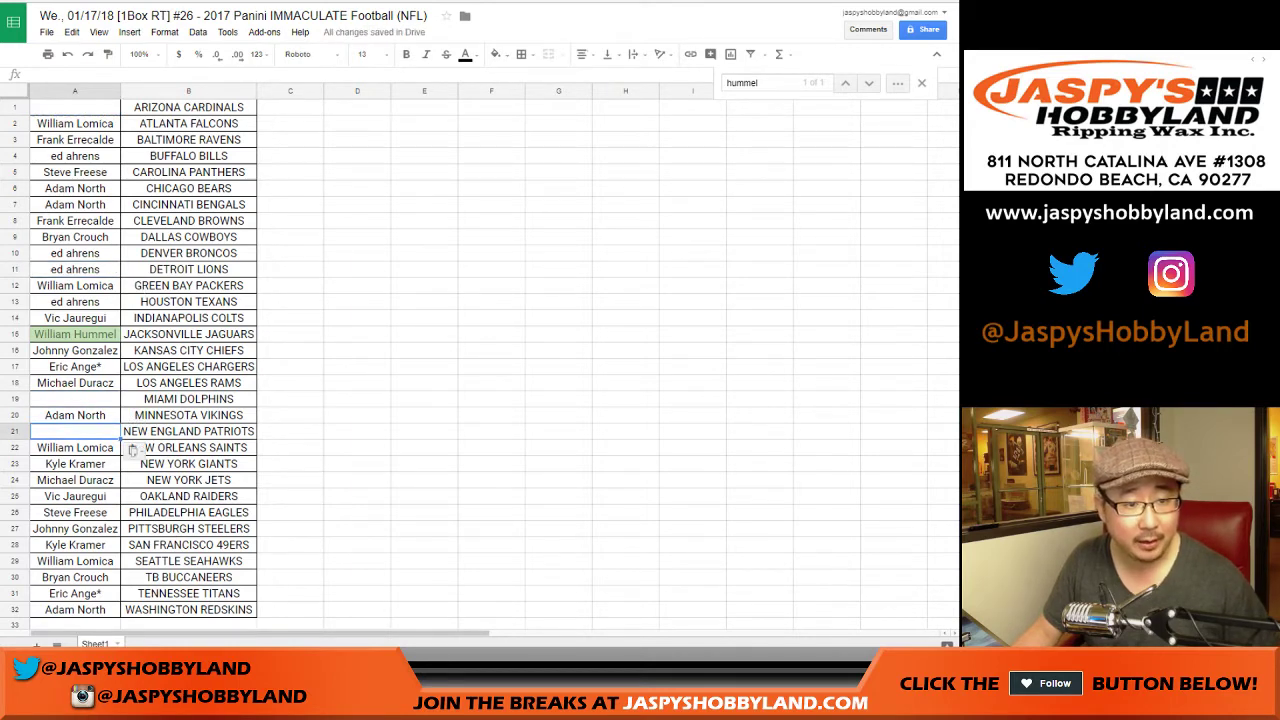
{"action": "left_click", "coordinate": [75, 253]}
{"action": "key", "text": "ctrl+c"}
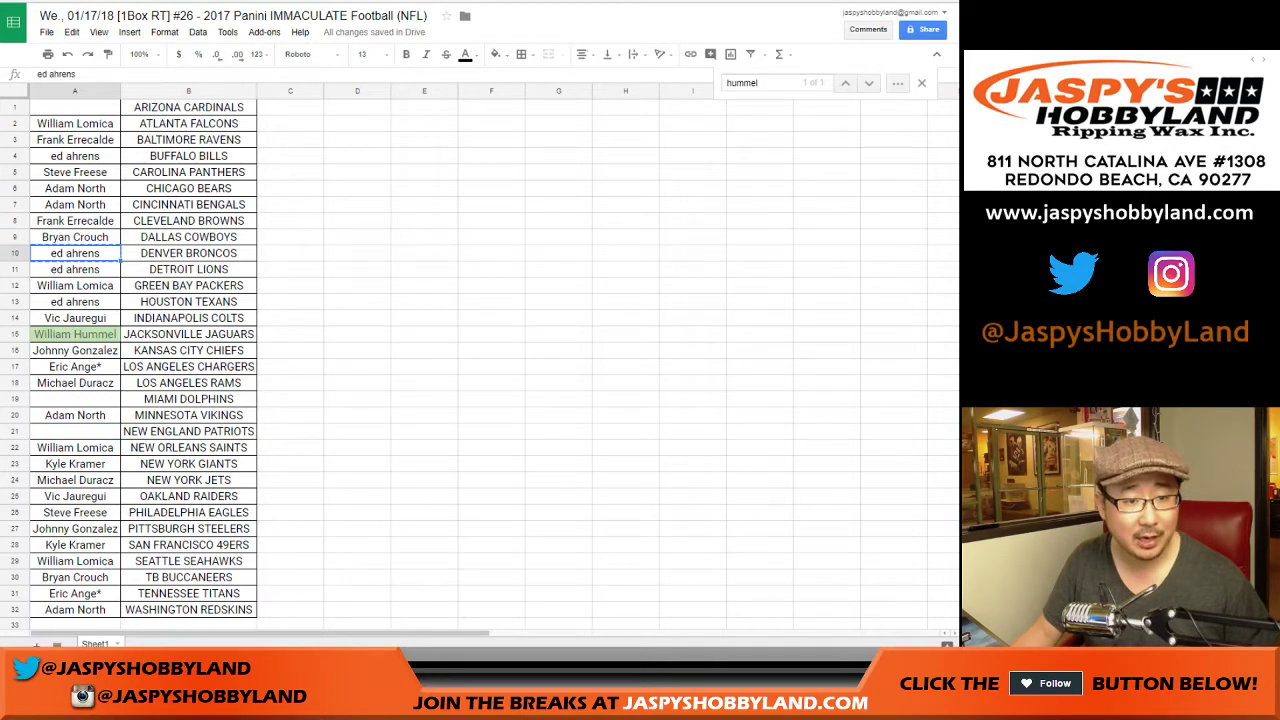
{"action": "left_click", "coordinate": [75, 107]}
{"action": "key", "text": "ctrl+v"}
{"action": "left_click_drag", "start_coordinate": [132, 126], "coordinate": [132, 288]}
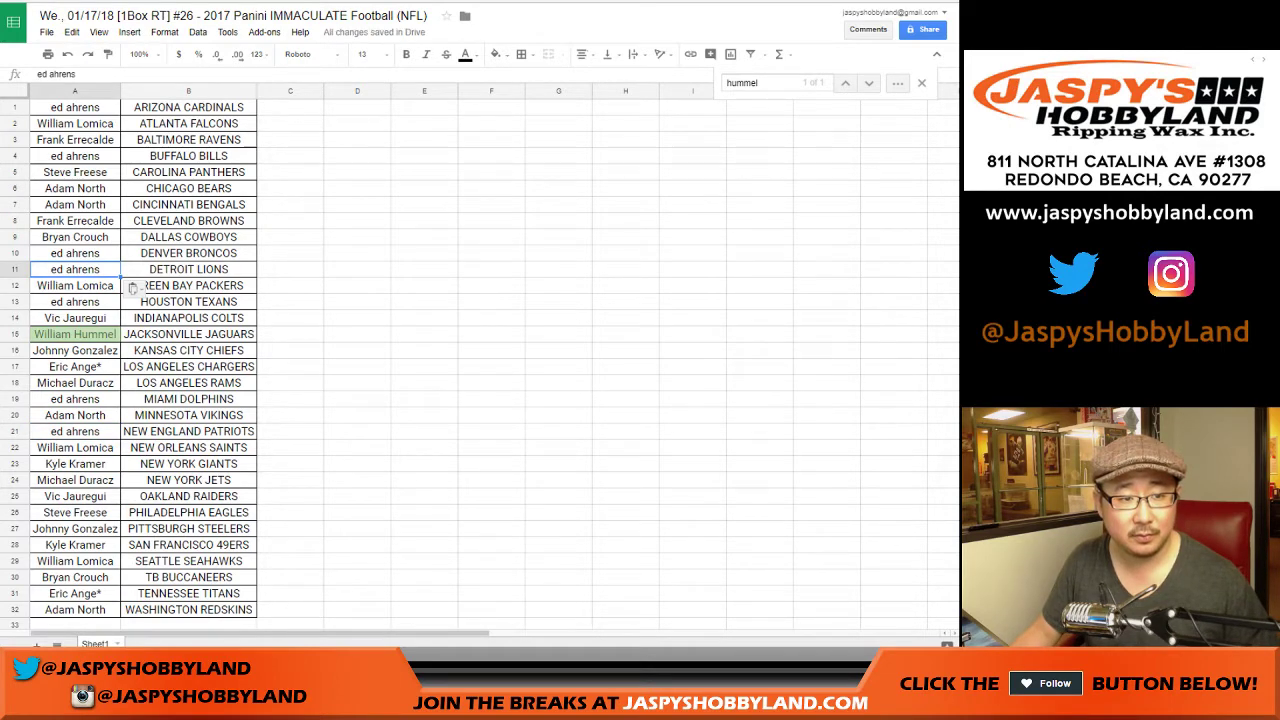
Step: Print the sheet on one page with the workbook title as the header
{"action": "left_click", "coordinate": [47, 54]}
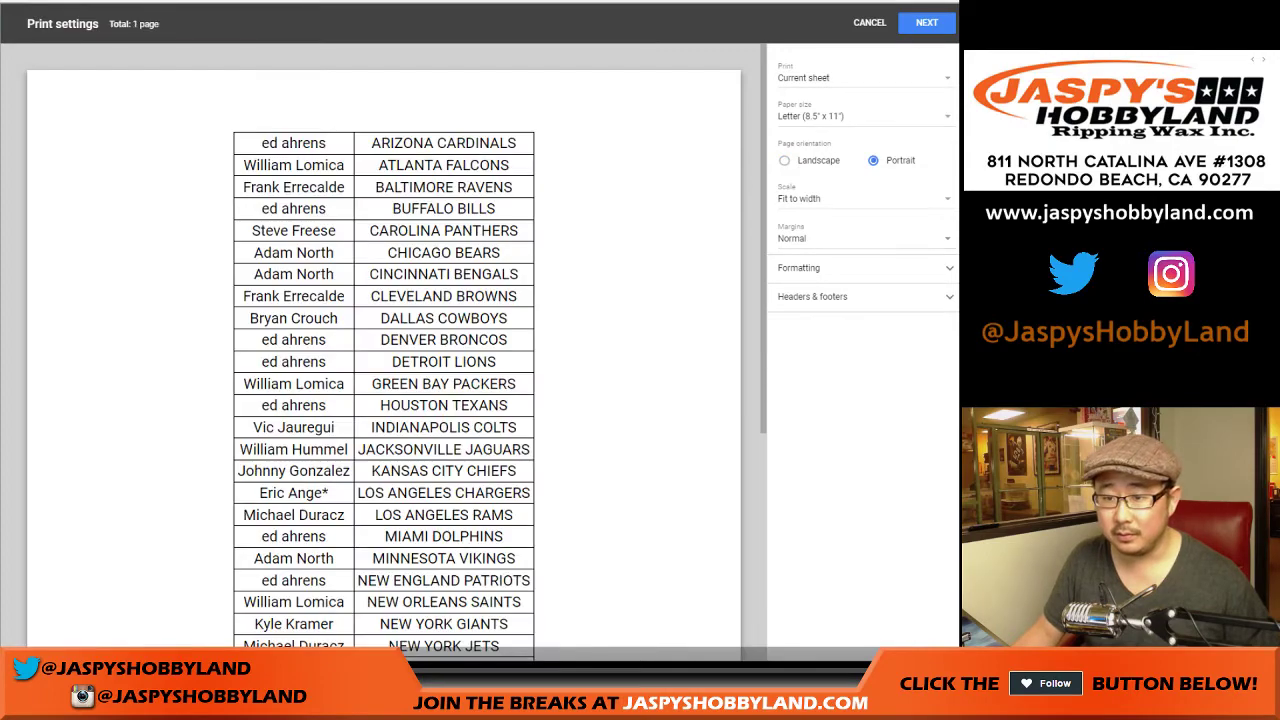
{"action": "left_click", "coordinate": [812, 296]}
{"action": "left_click", "coordinate": [783, 339]}
{"action": "left_click", "coordinate": [927, 22]}
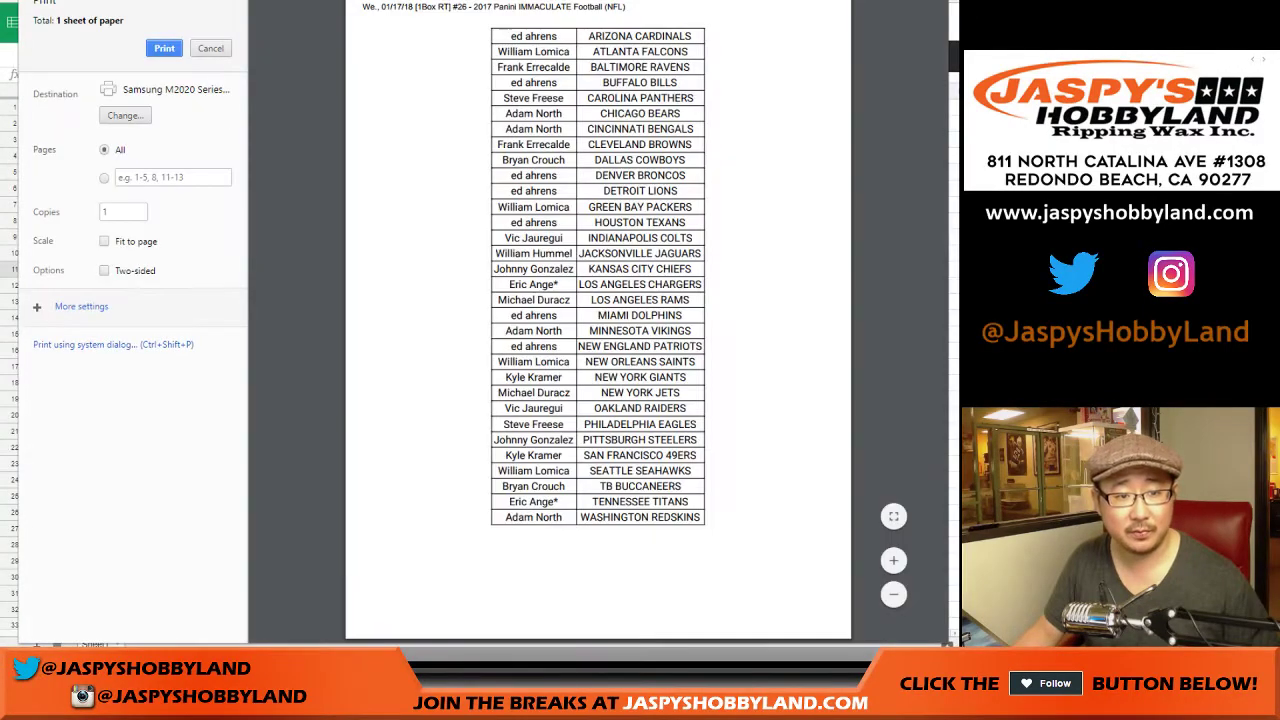
{"action": "left_click", "coordinate": [164, 48]}
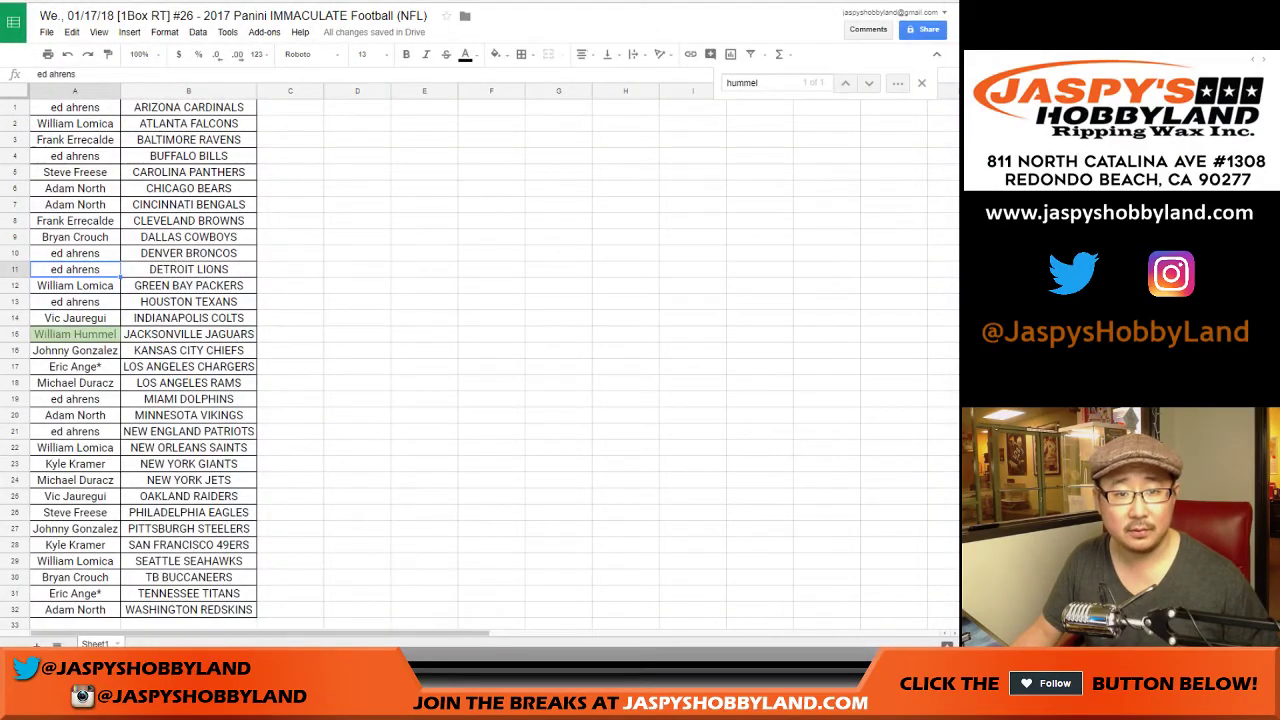